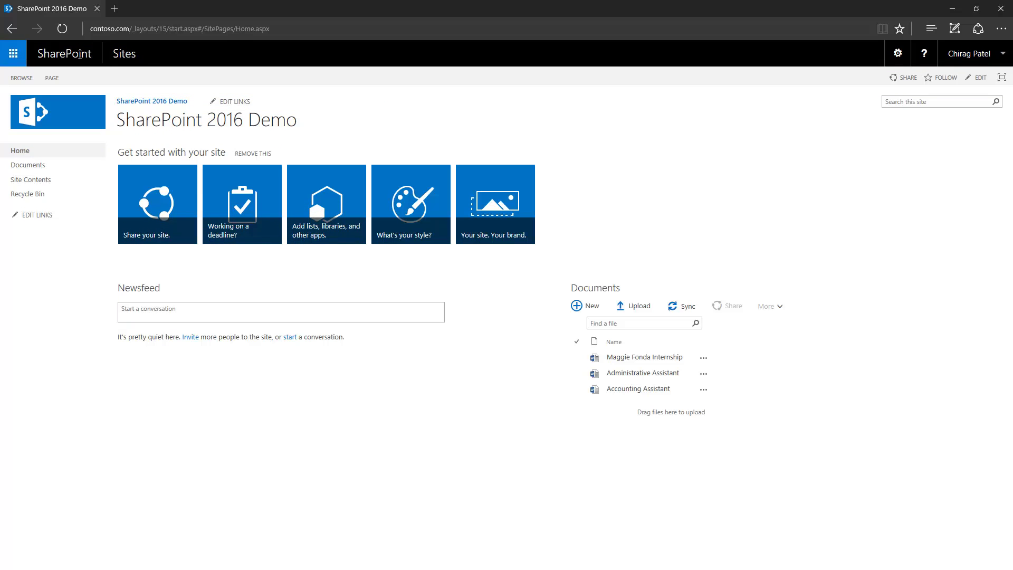
- Look over the app launcher (Newsfeed, OneDrive, Sites) and the site settings menu, closing both
left_click(12, 58)
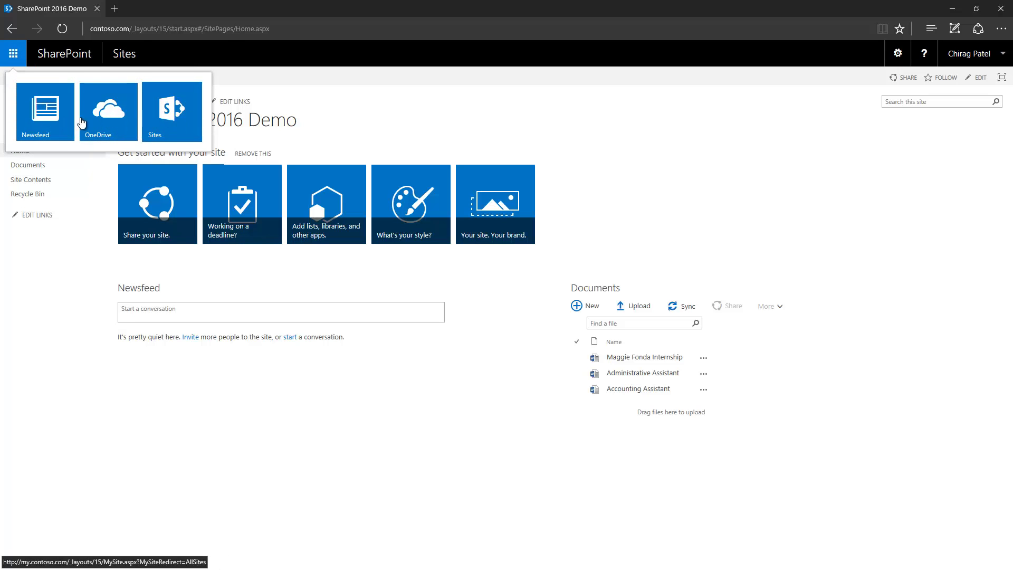
left_click(66, 52)
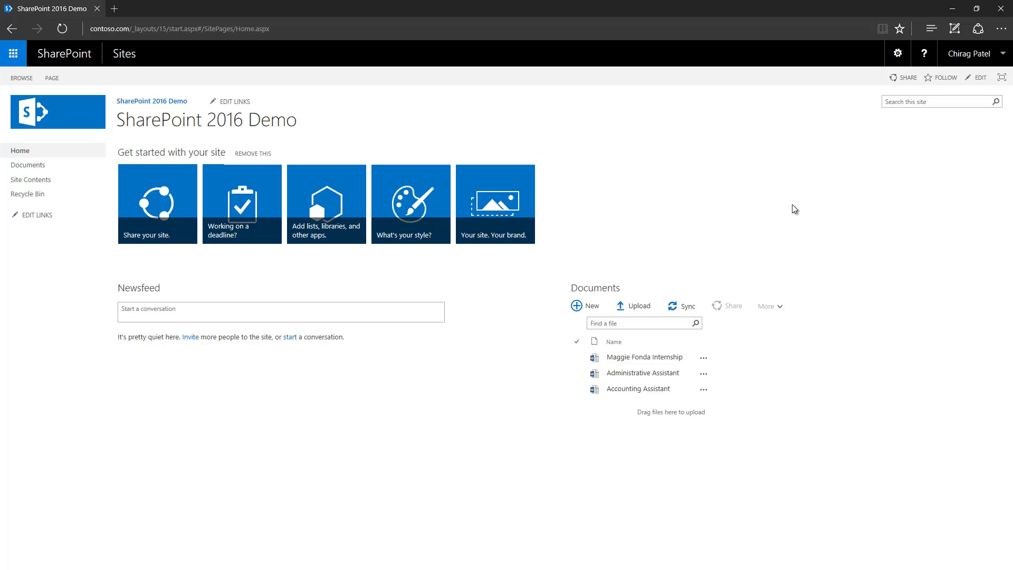
left_click(897, 53)
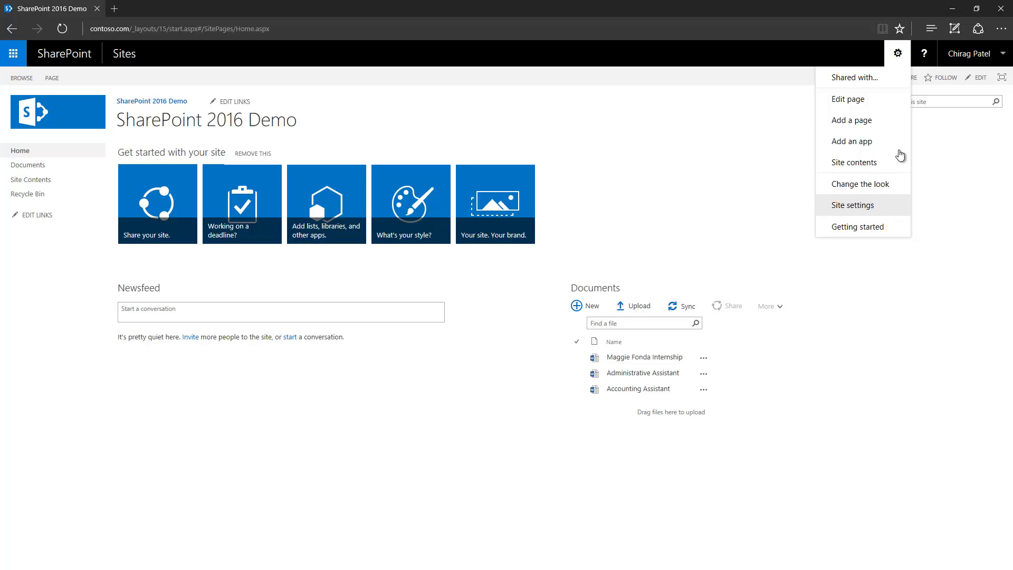
left_click(962, 203)
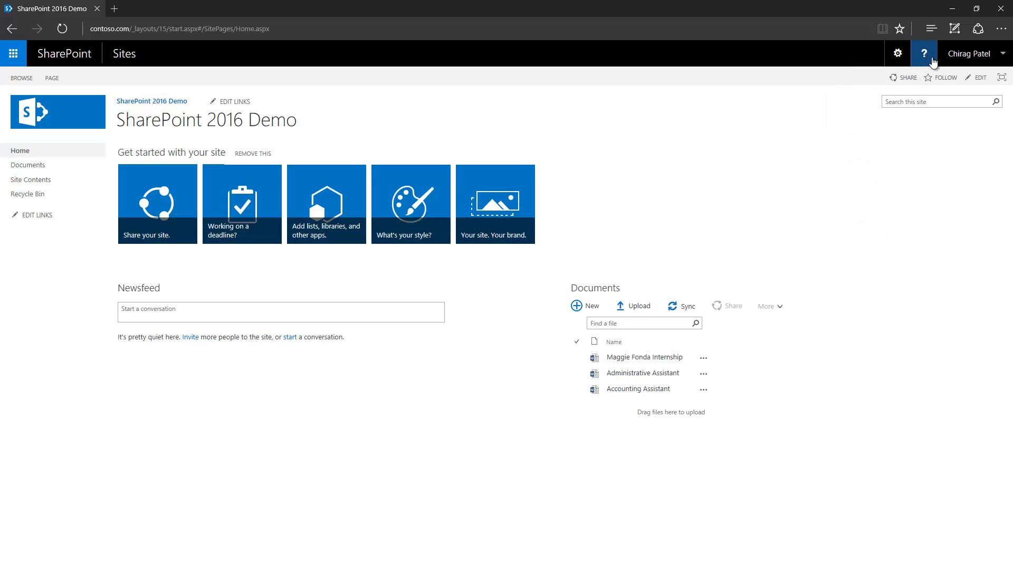
- View SharePoint help in a separate window and the account options, then close them
left_click(924, 56)
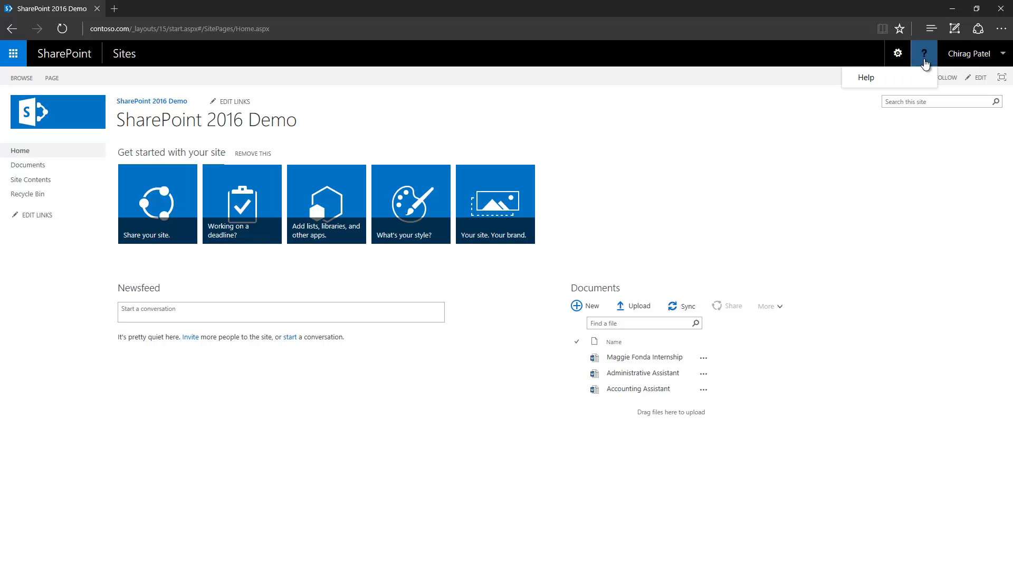
left_click(885, 78)
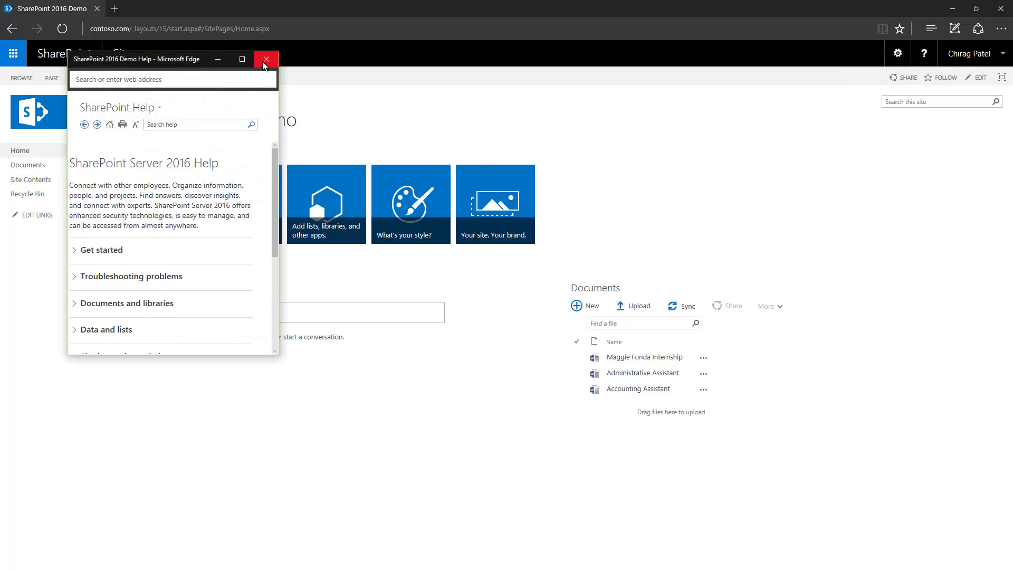
left_click(266, 61)
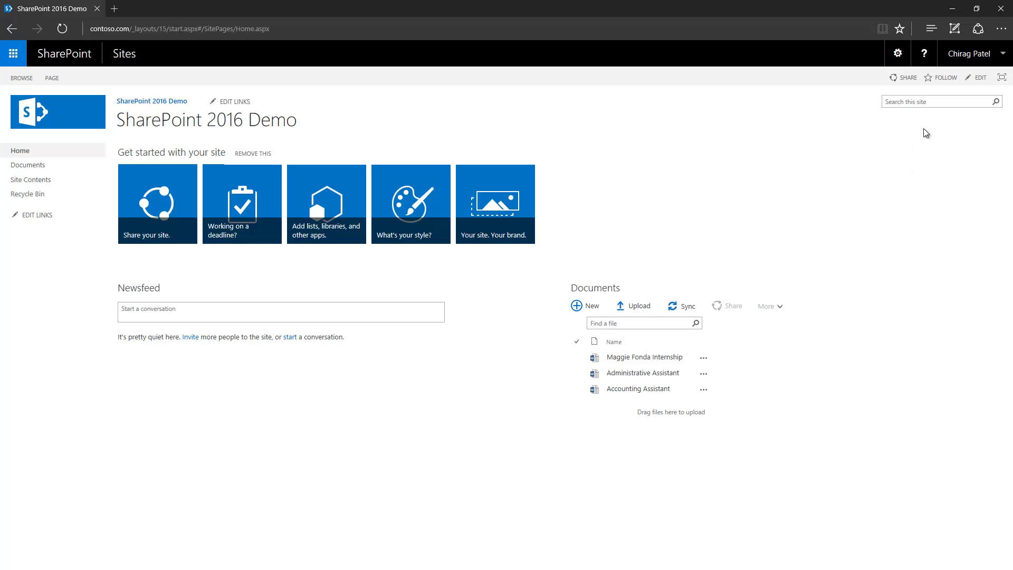
left_click(973, 61)
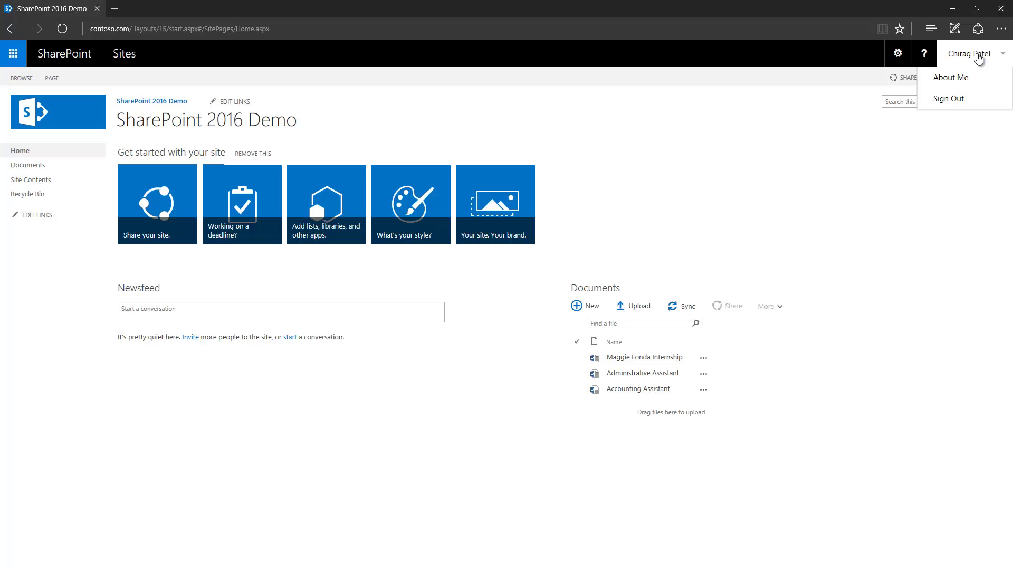
left_click(707, 160)
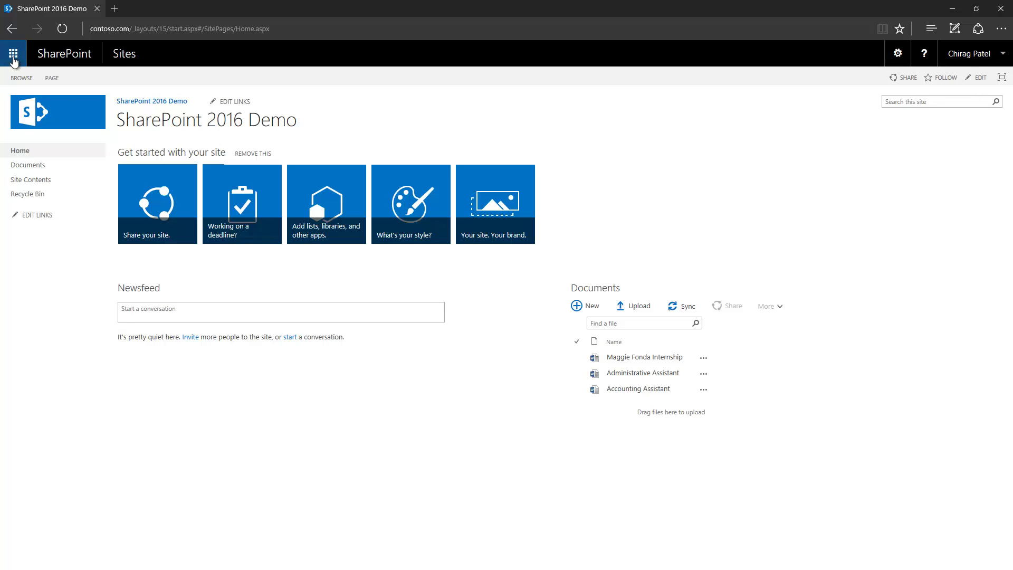
- Show the page management commands, start a site search, and go back to the home page
left_click(49, 77)
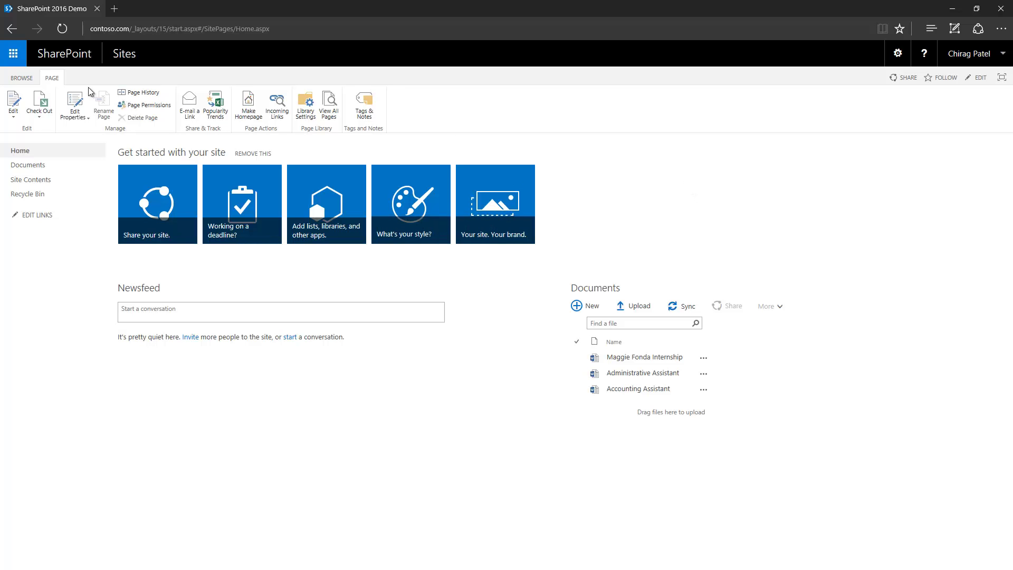
left_click(23, 78)
left_click(938, 100)
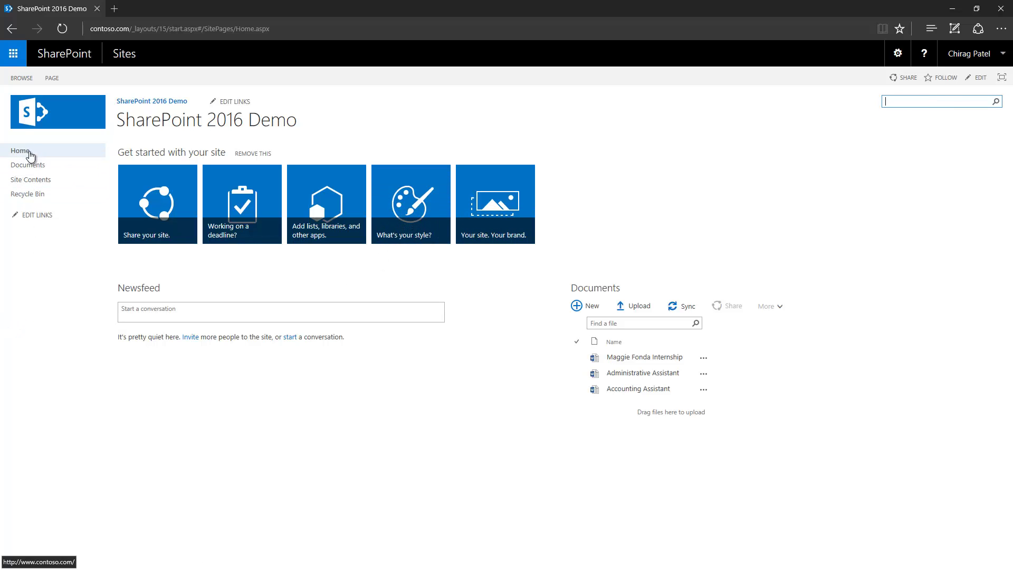
left_click(53, 118)
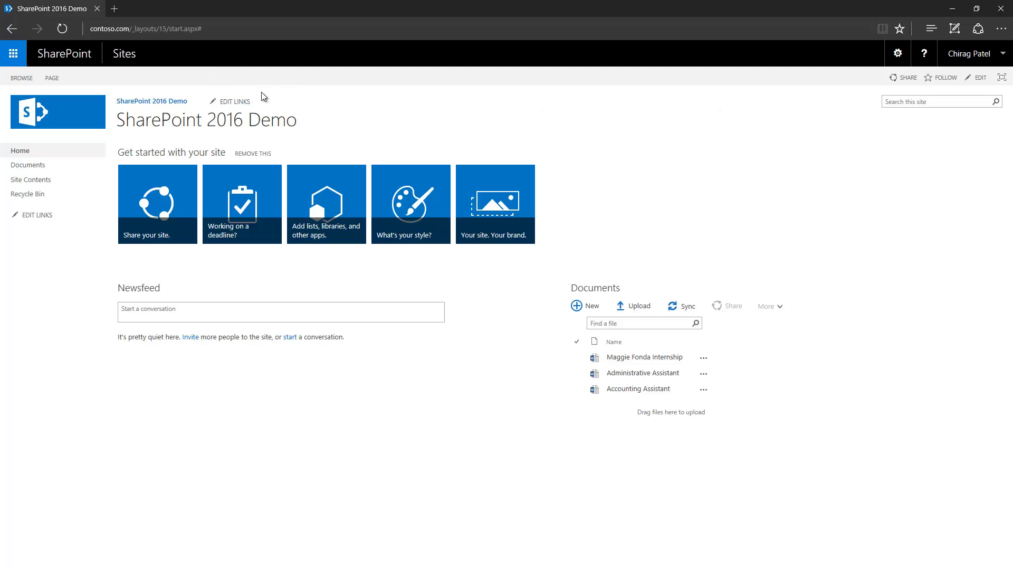
- Cancel a top navigation edit, then visit Documents, Site Contents and the Recycle Bin
left_click(240, 101)
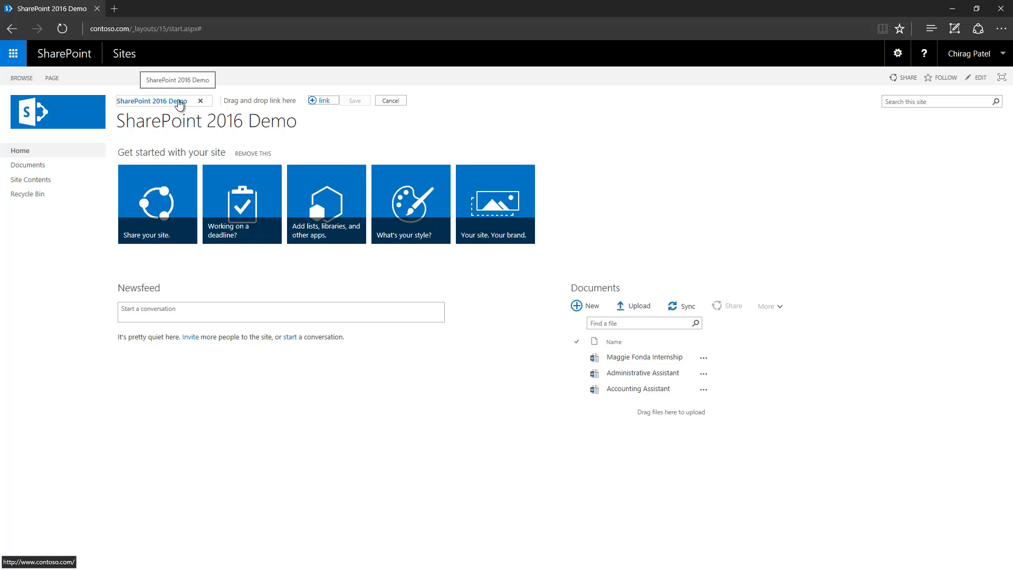
left_click(384, 100)
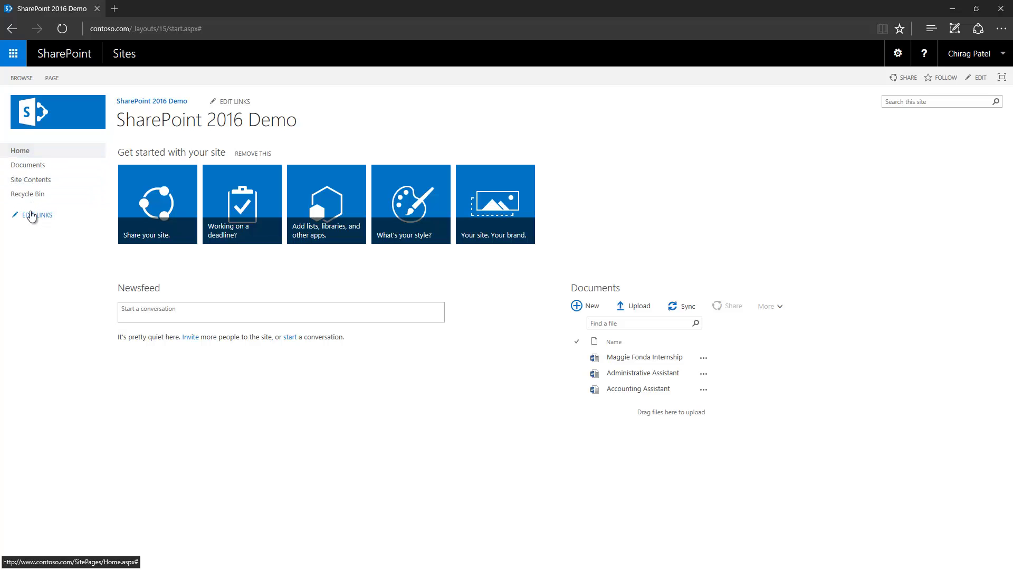
left_click(46, 166)
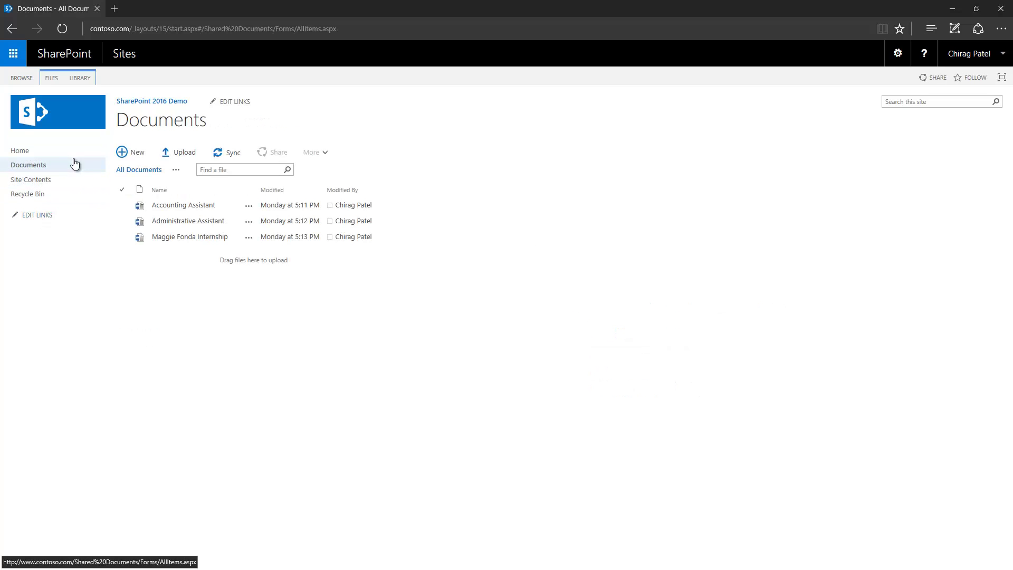
left_click(57, 182)
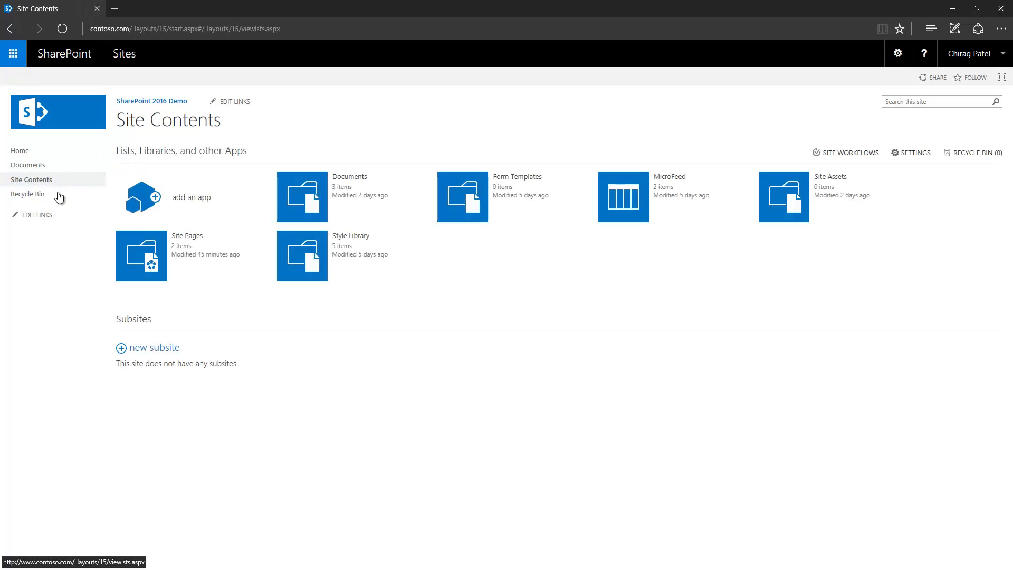
left_click(59, 197)
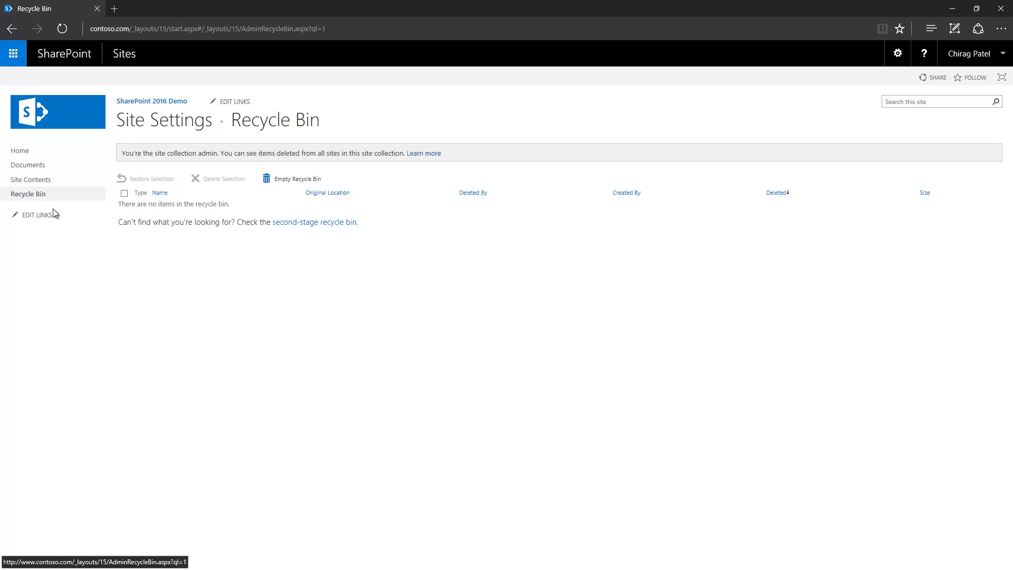
- Start and cancel editing the side navigation links, returning to the SharePoint 2016 Demo home page
left_click(28, 215)
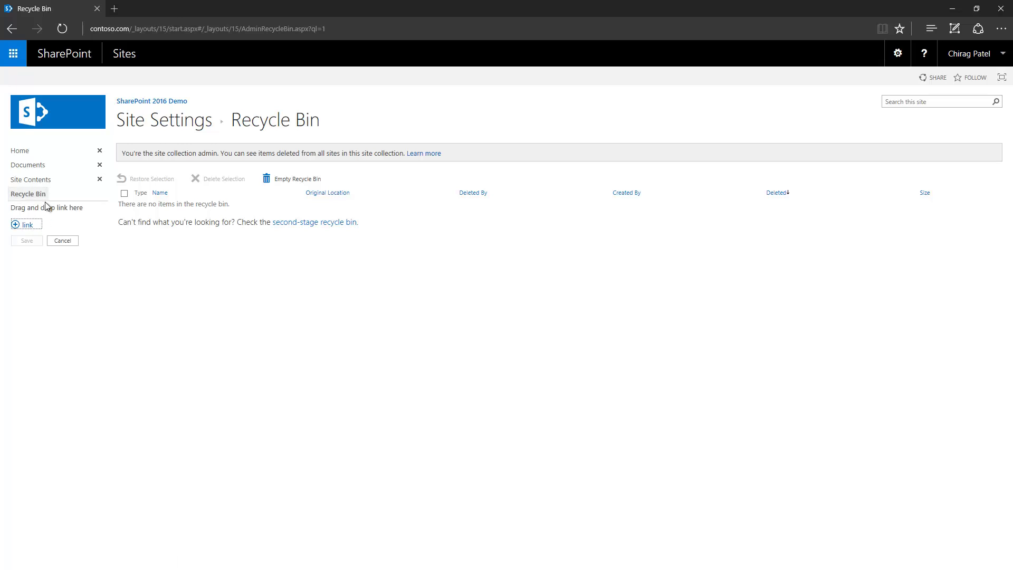
left_click(62, 241)
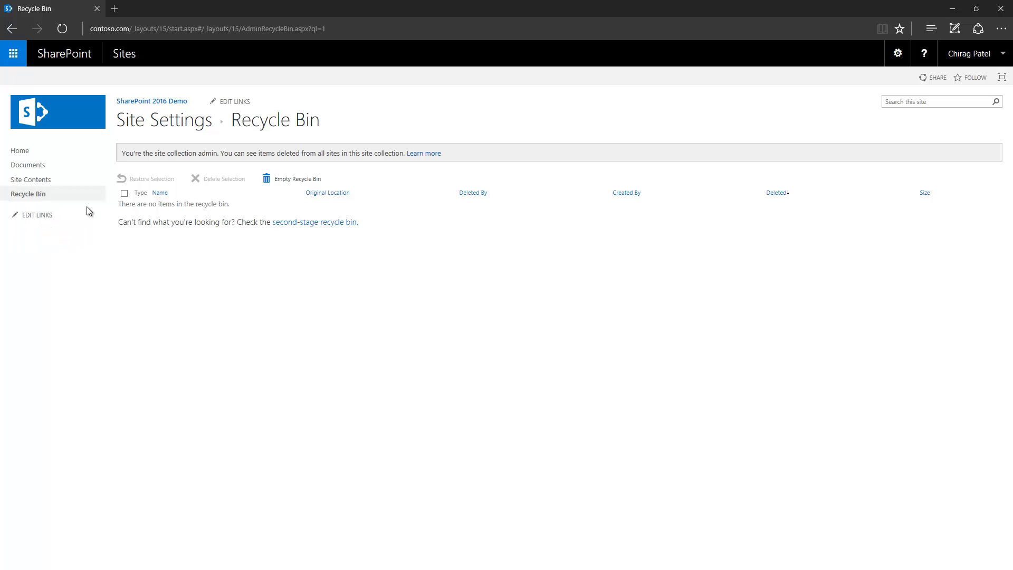
left_click(140, 102)
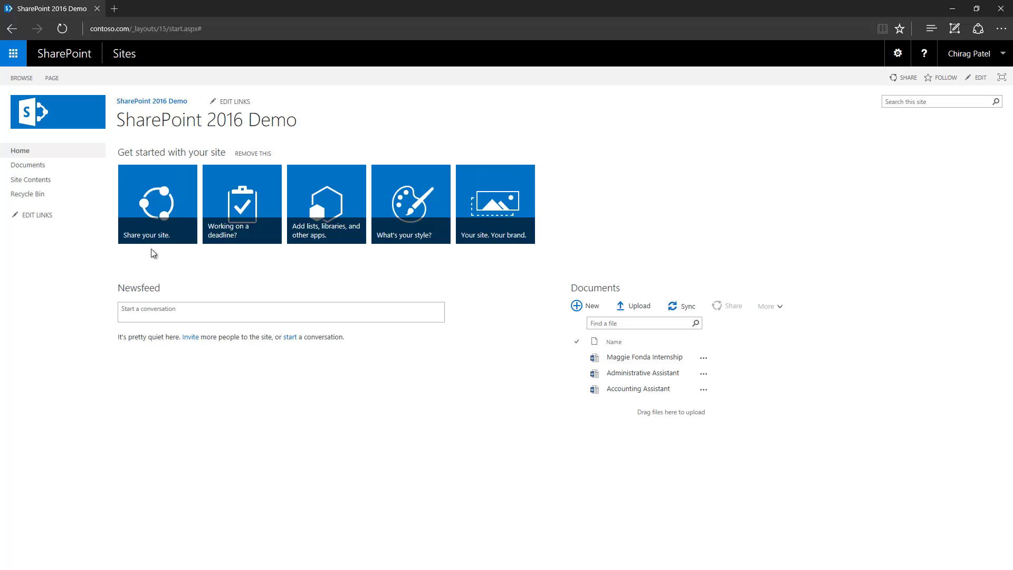
- Close the site sharing dialog and the deadline tasks and calendar offer without changes
left_click(167, 238)
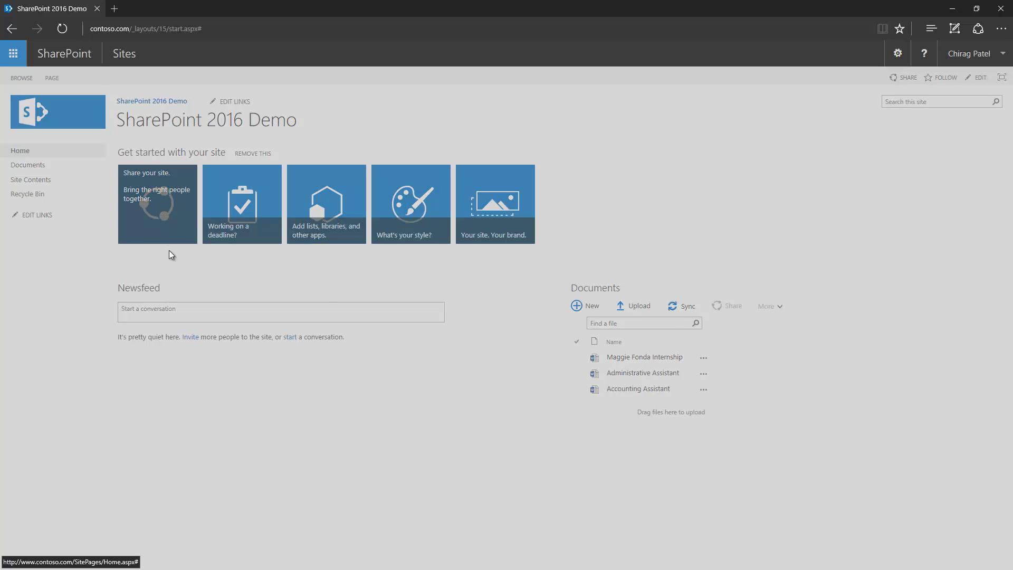
left_click(642, 351)
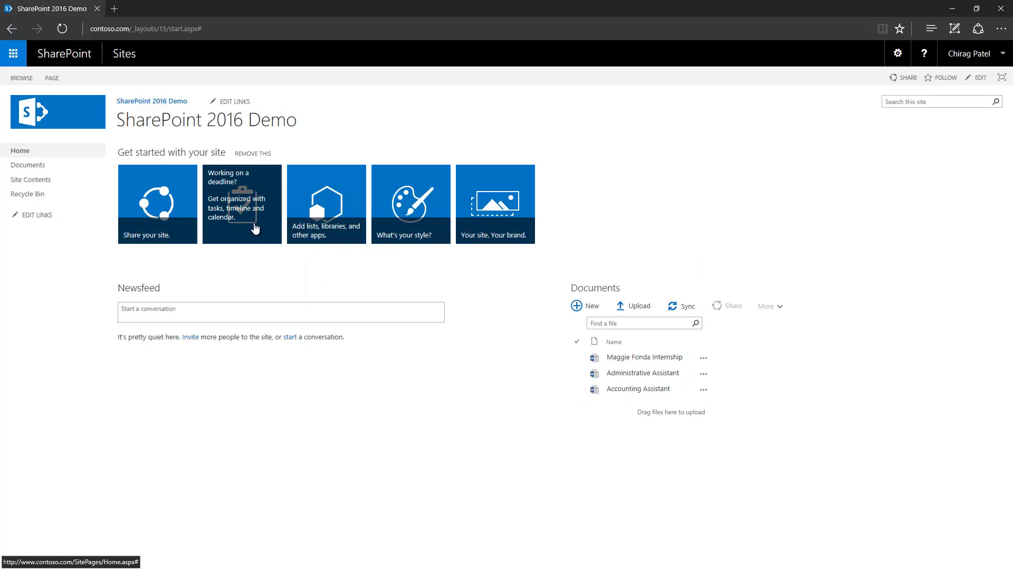
left_click(238, 222)
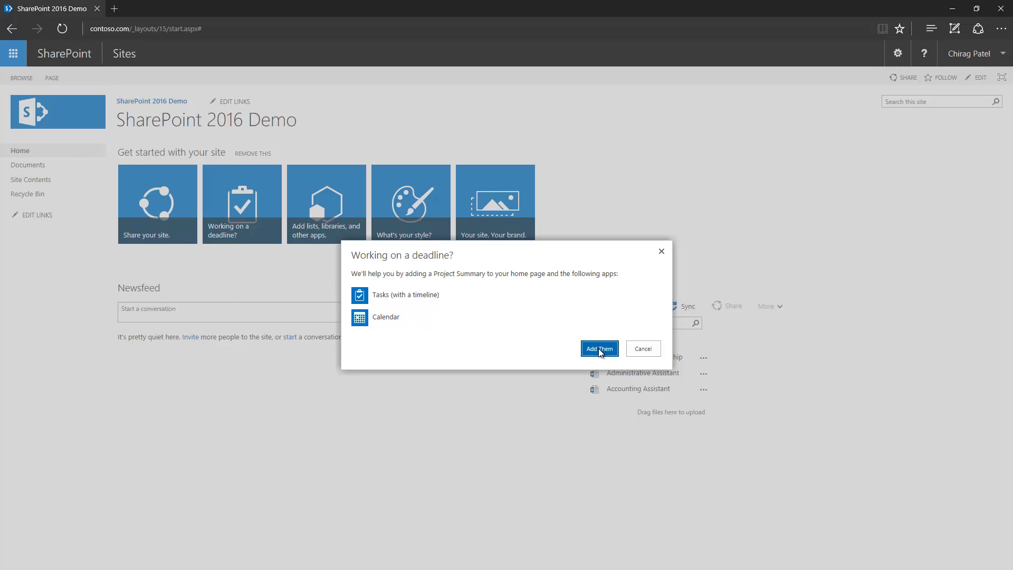
left_click(642, 352)
- Browse the page for adding lists, libraries and apps, then go back to the home page
left_click(323, 222)
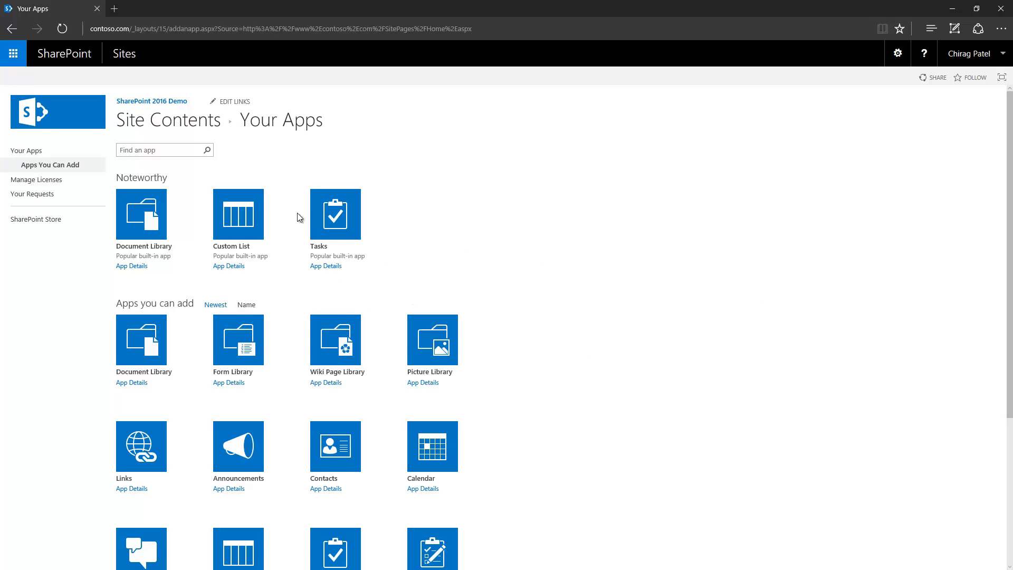
scroll(515, 347, "down", 3)
scroll(495, 325, "up", 2)
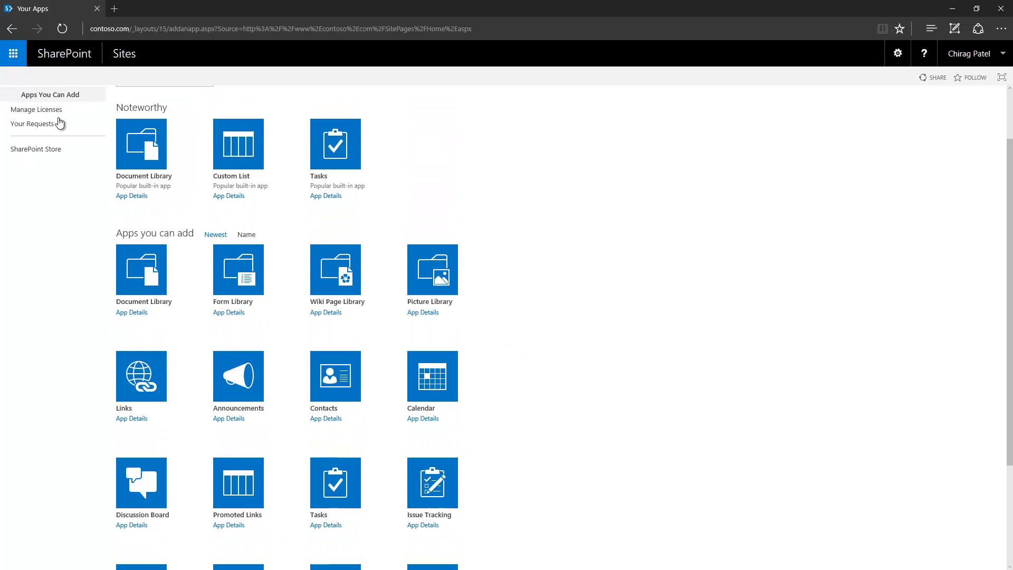
scroll(615, 356, "up", 2)
scroll(504, 315, "down", 4)
scroll(506, 316, "up", 4)
left_click(11, 29)
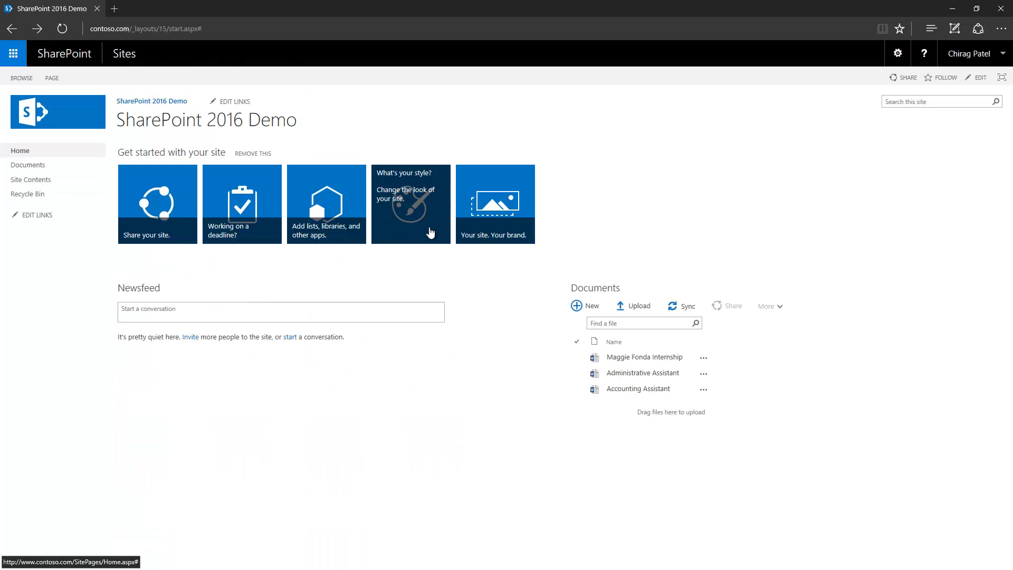
- Try out the Breeze theme, reject it with 'No, not quite there', and return home
left_click(402, 216)
scroll(429, 343, "down", 3)
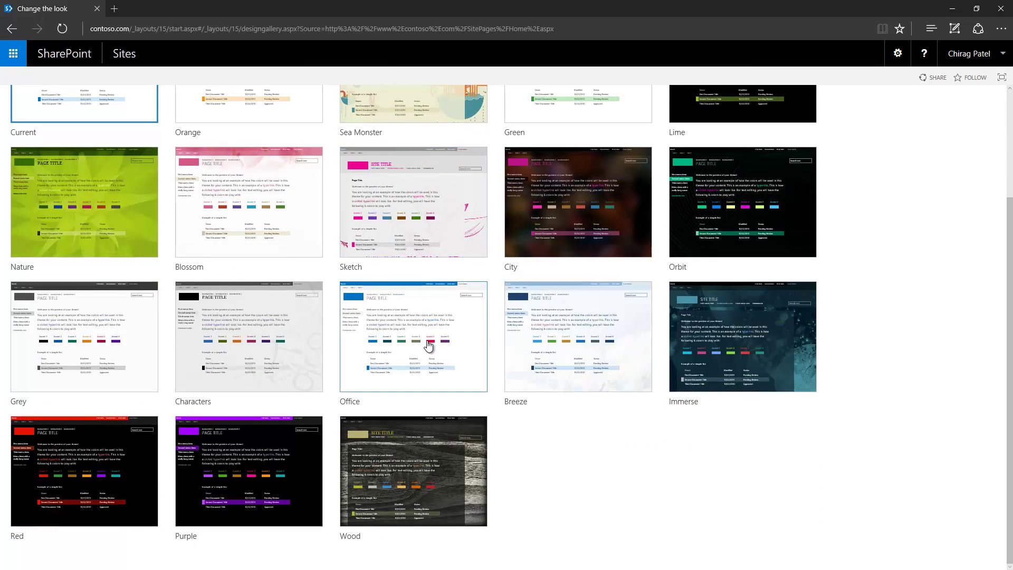
scroll(430, 346, "up", 3)
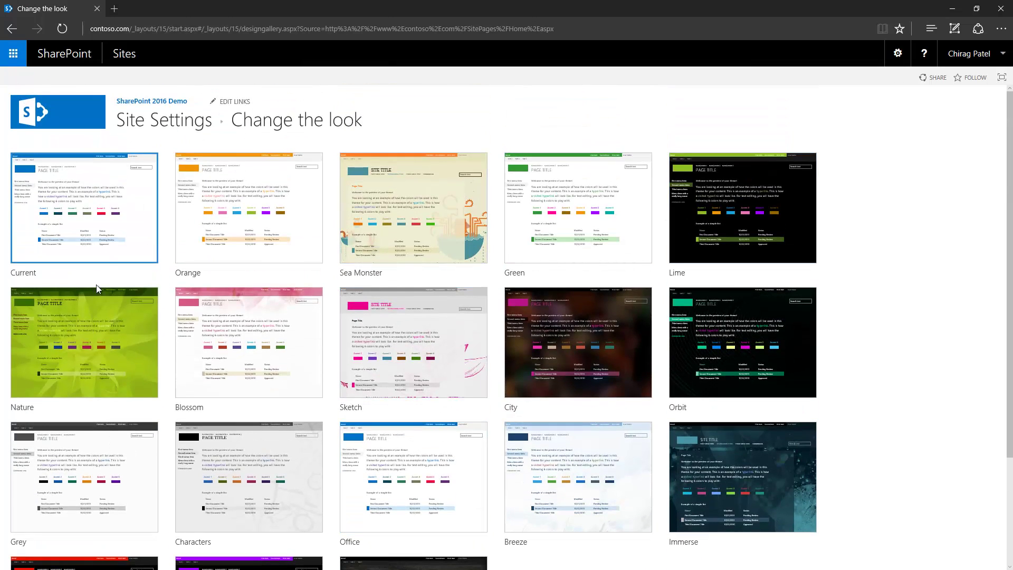
scroll(331, 393, "down", 3)
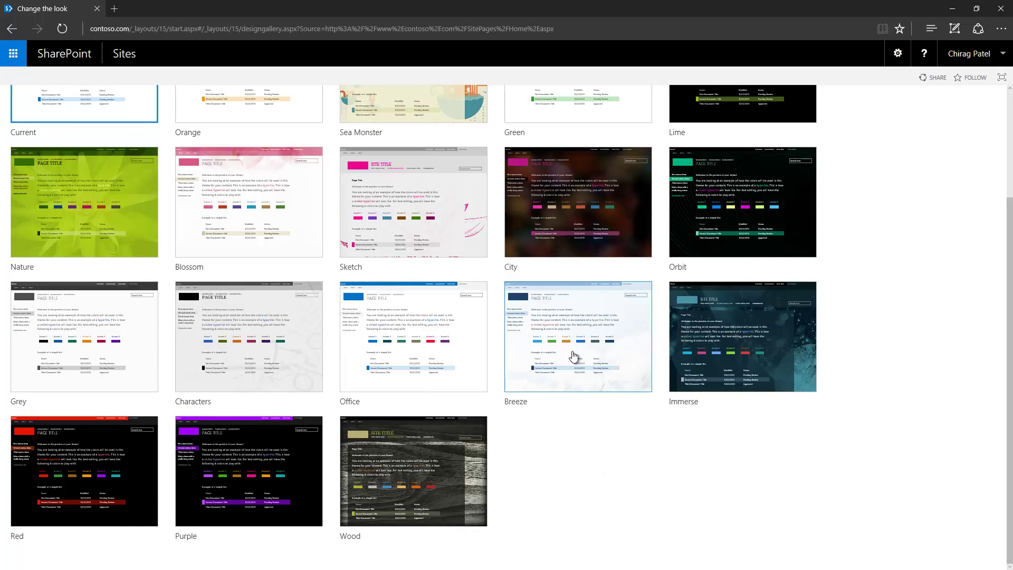
left_click(574, 331)
left_click(437, 153)
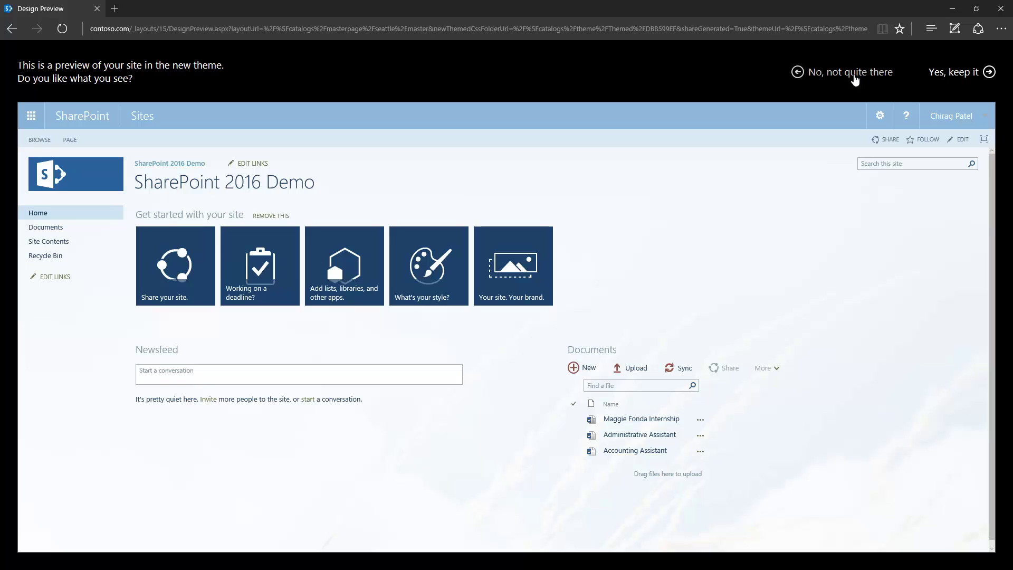
left_click(851, 74)
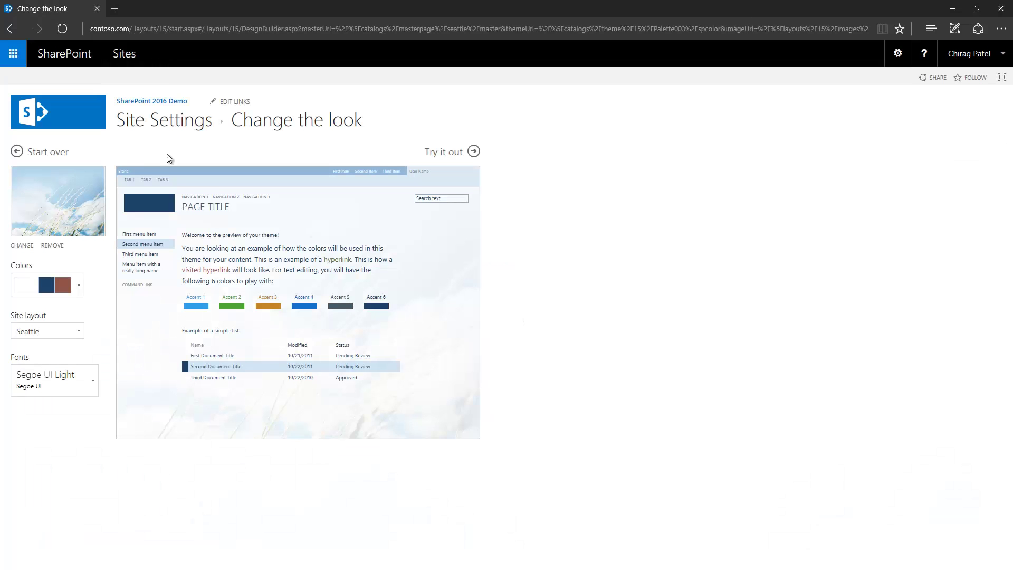
left_click(159, 102)
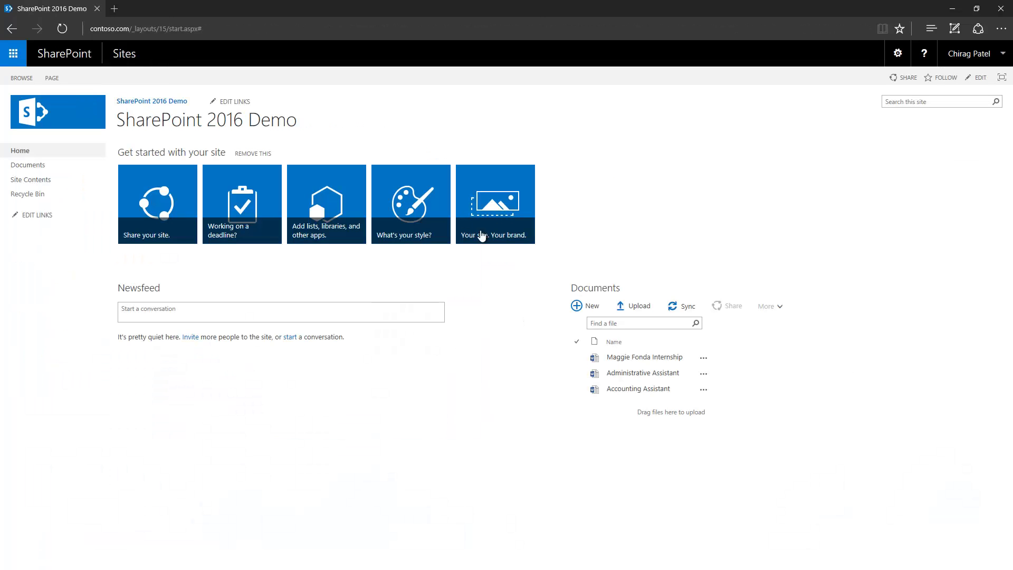
left_click(493, 214)
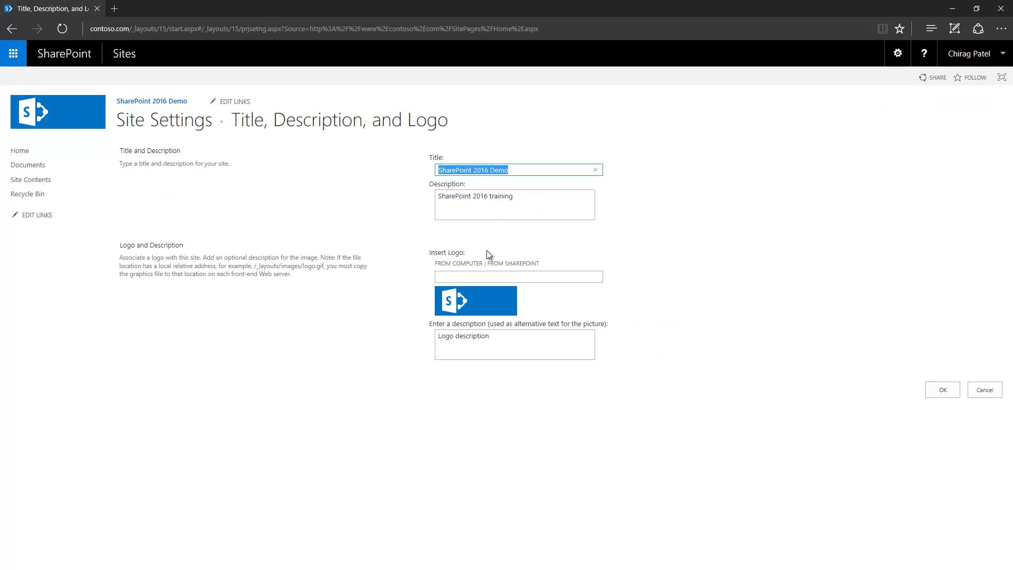
left_click(515, 172)
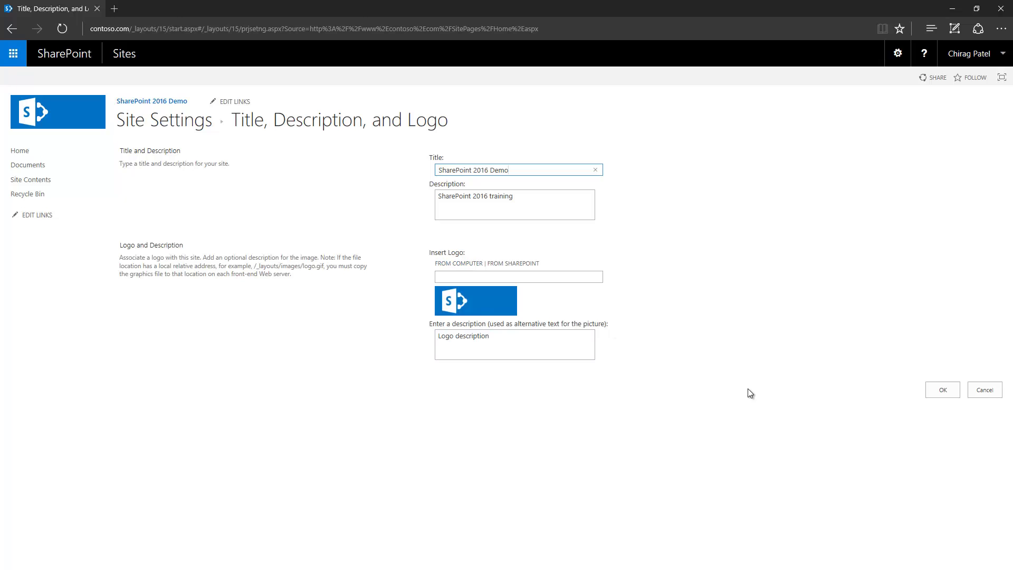
left_click(986, 391)
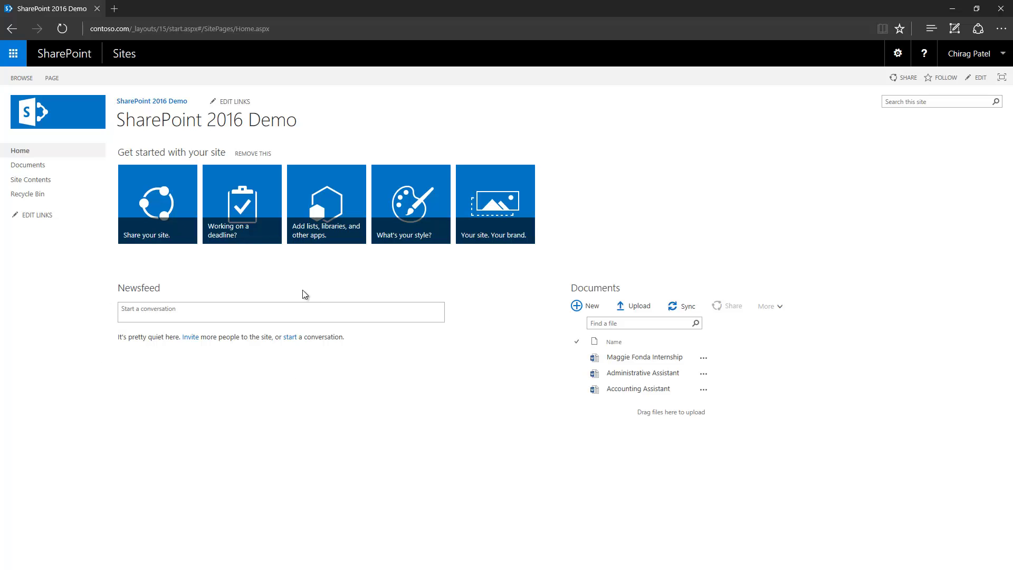
left_click(204, 313)
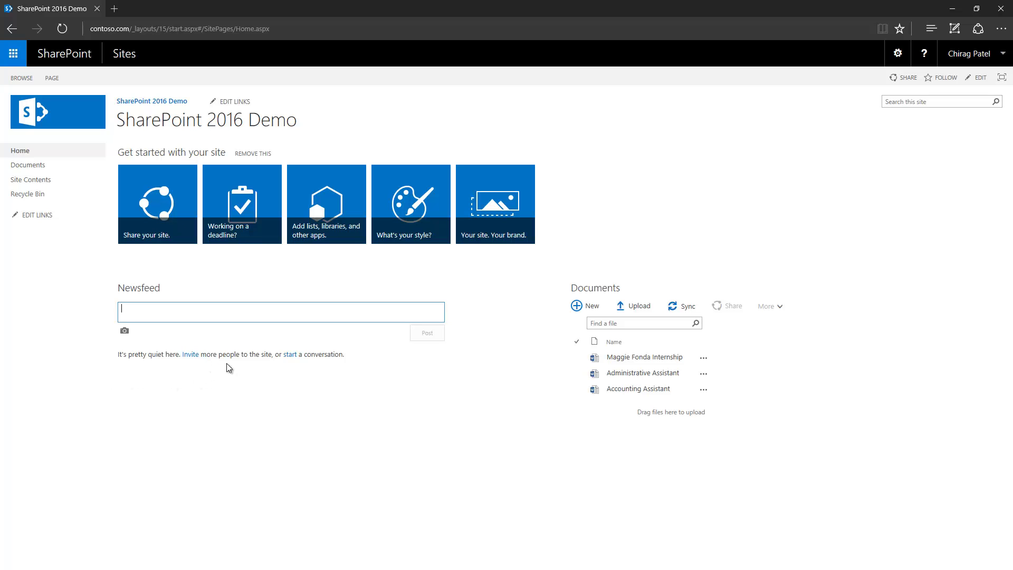
left_click(227, 447)
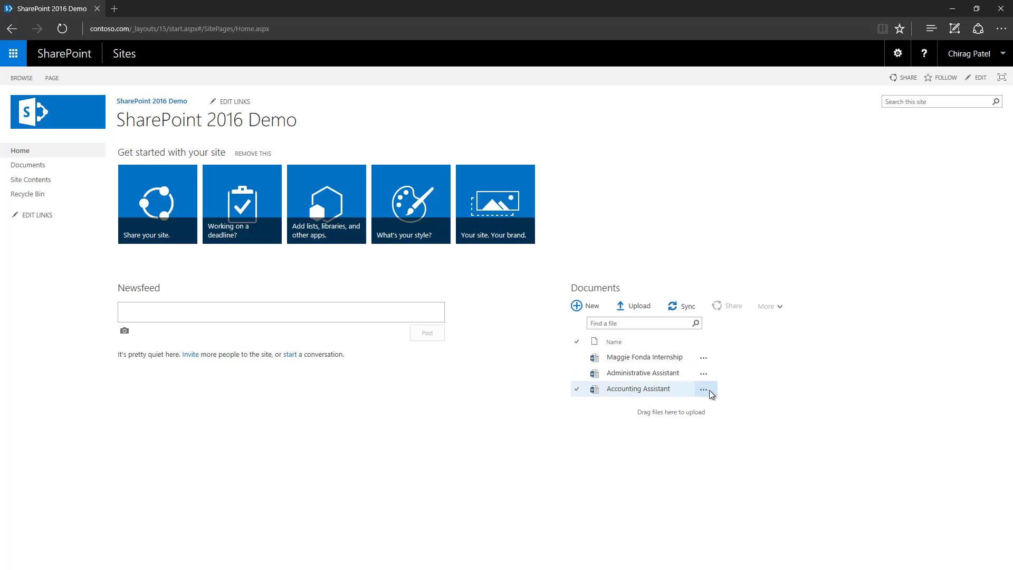
left_click(643, 323)
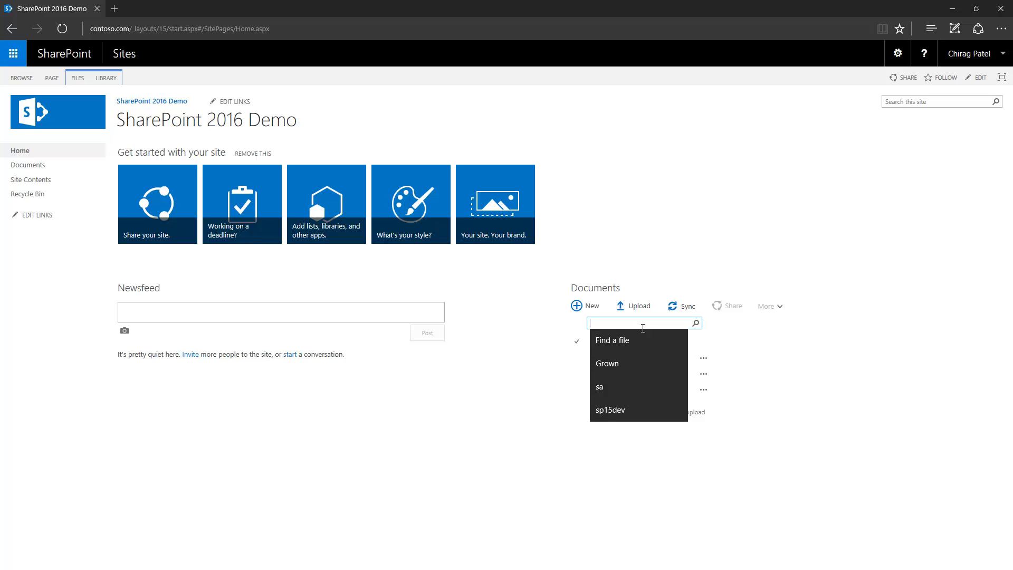
type("fonda")
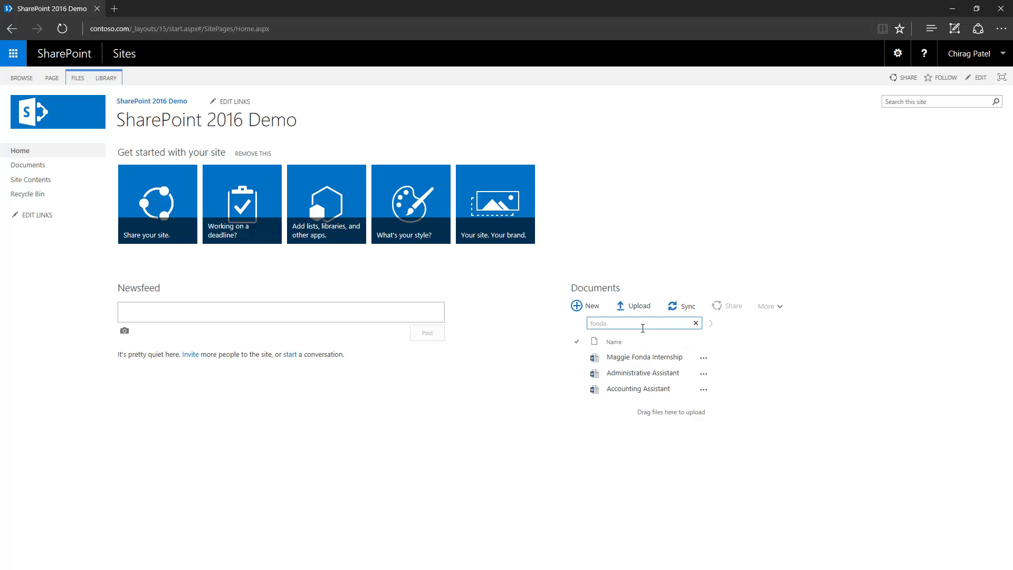
key("Return")
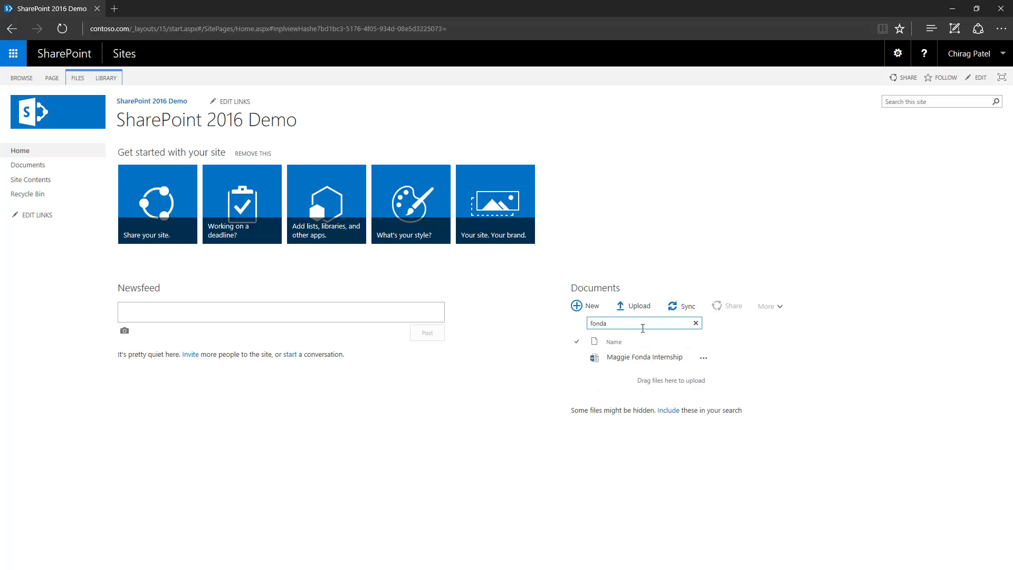
double_click(606, 324)
left_click(695, 323)
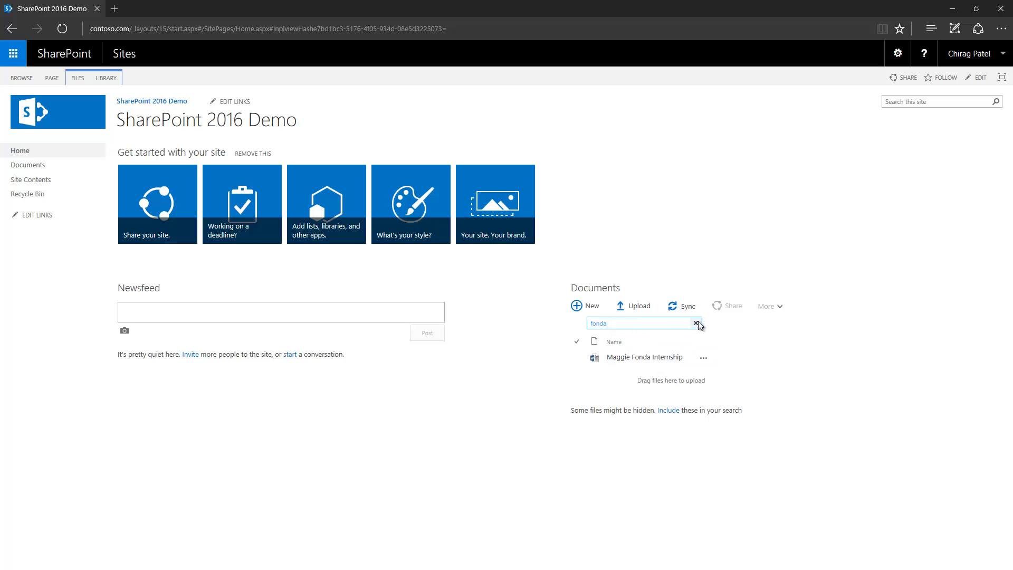
left_click(672, 323)
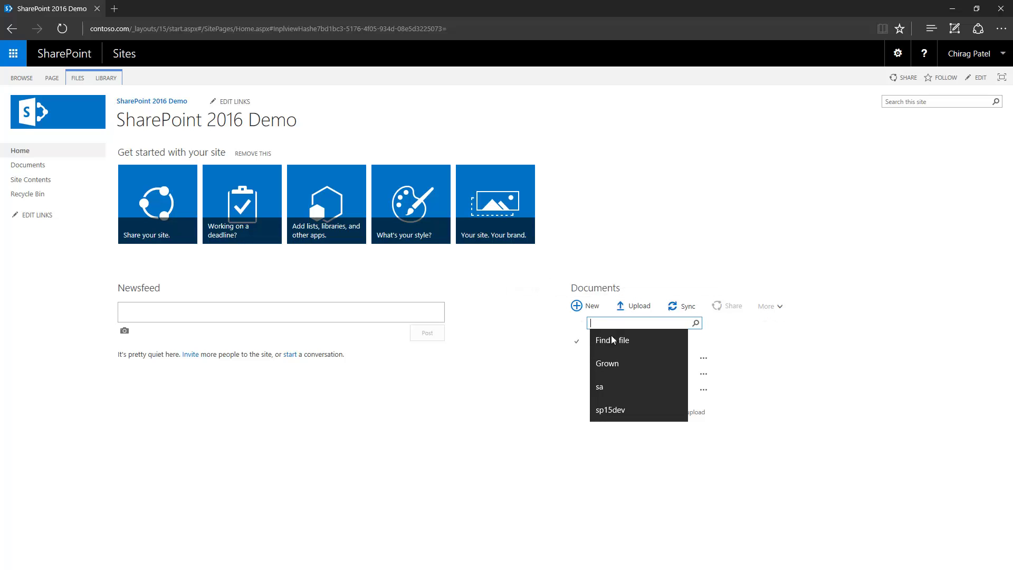
left_click(493, 352)
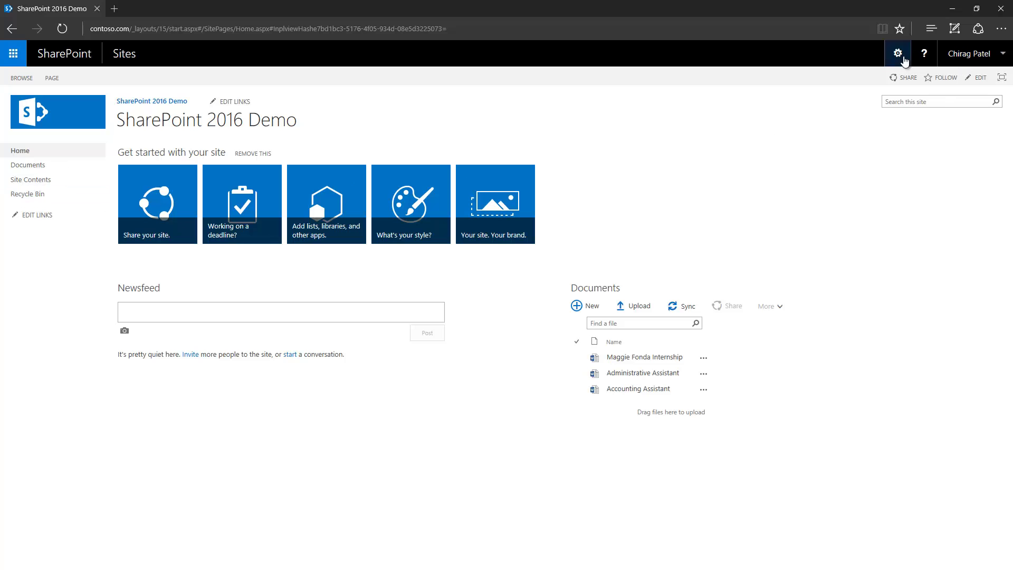
- Open Site Contents, browse Your Apps under 'add an app', and return via the Site Contents breadcrumb
left_click(69, 186)
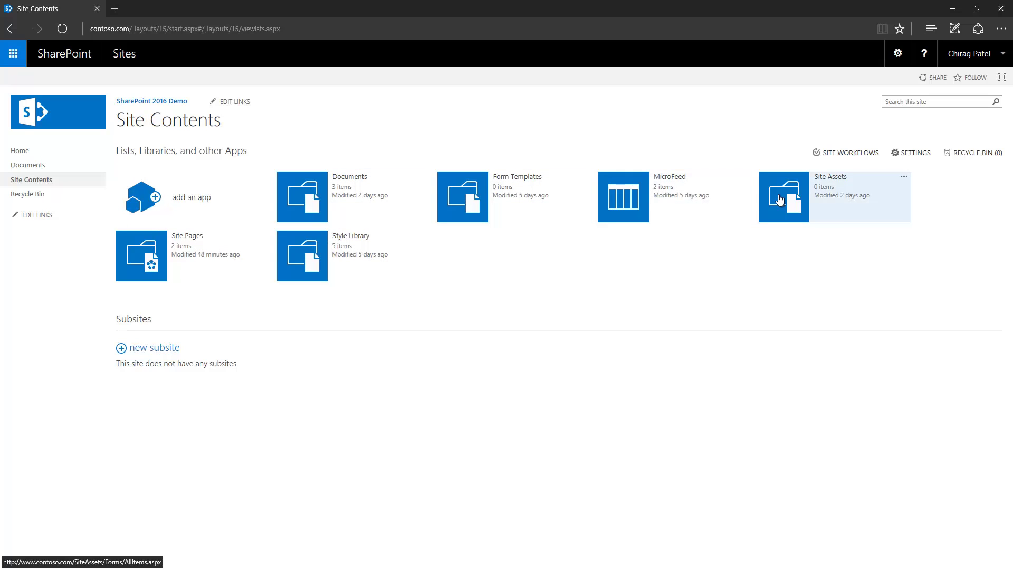
left_click(188, 203)
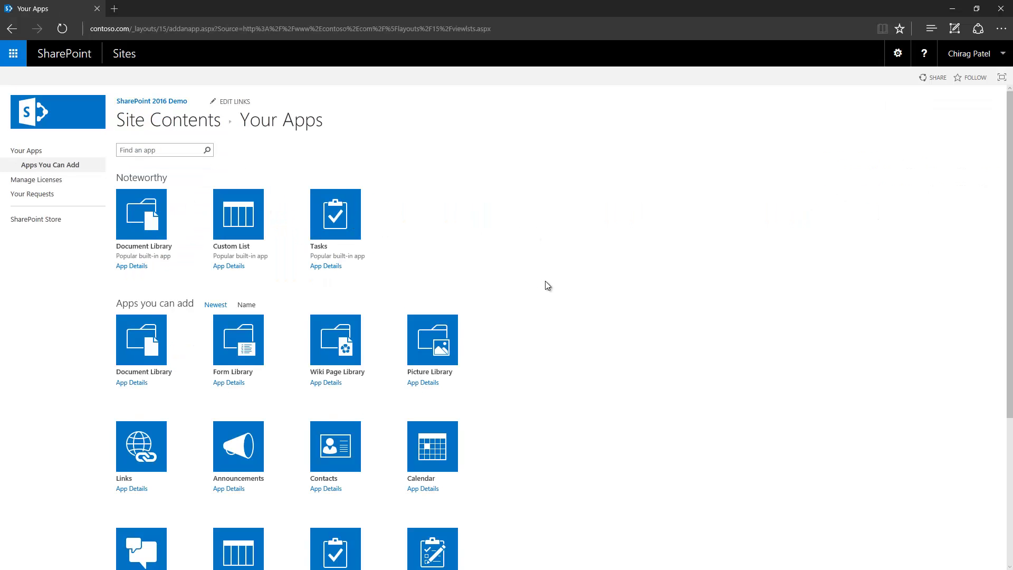
scroll(545, 280, "down", 4)
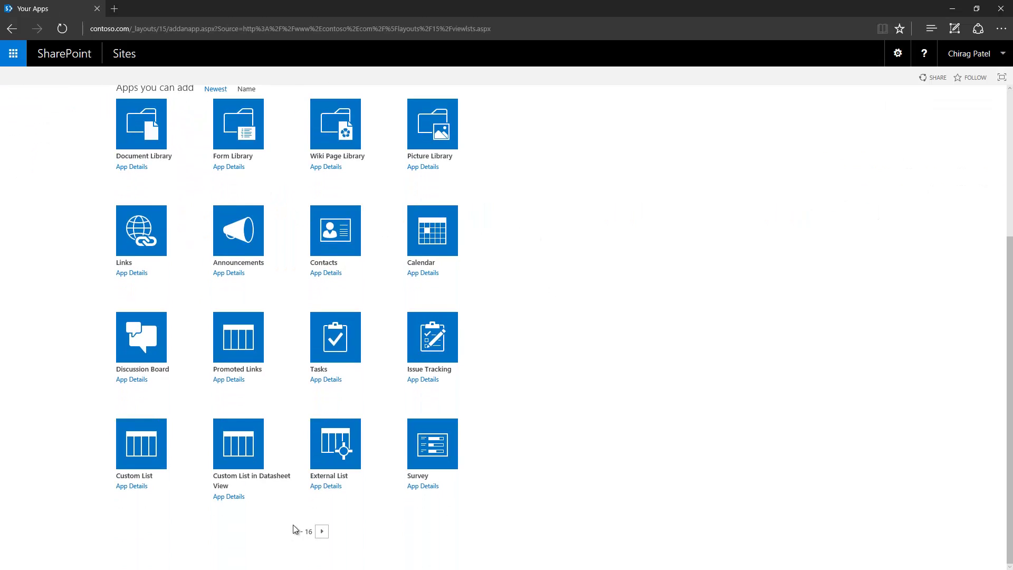
scroll(612, 395, "up", 1)
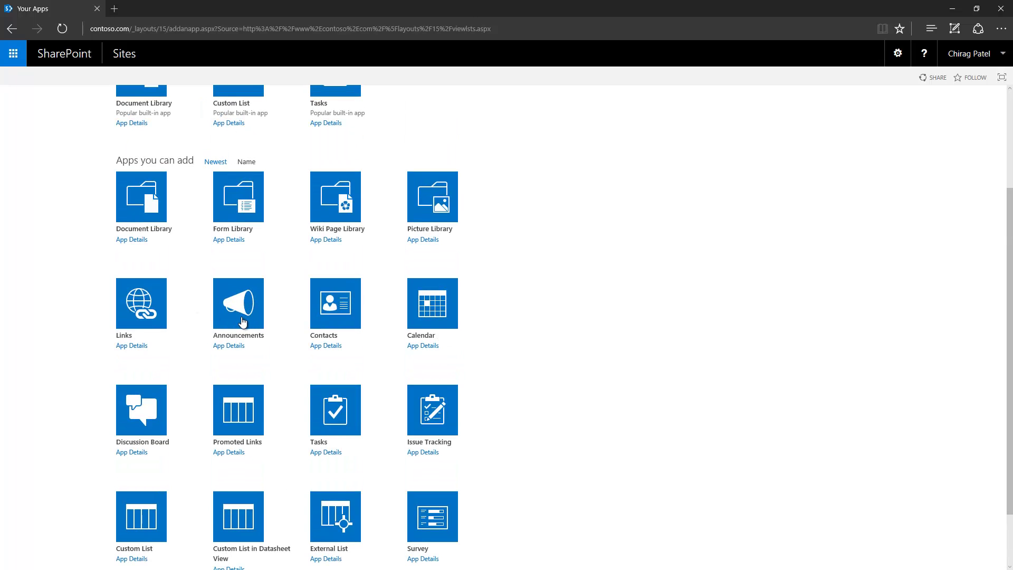
scroll(237, 325, "down", 1)
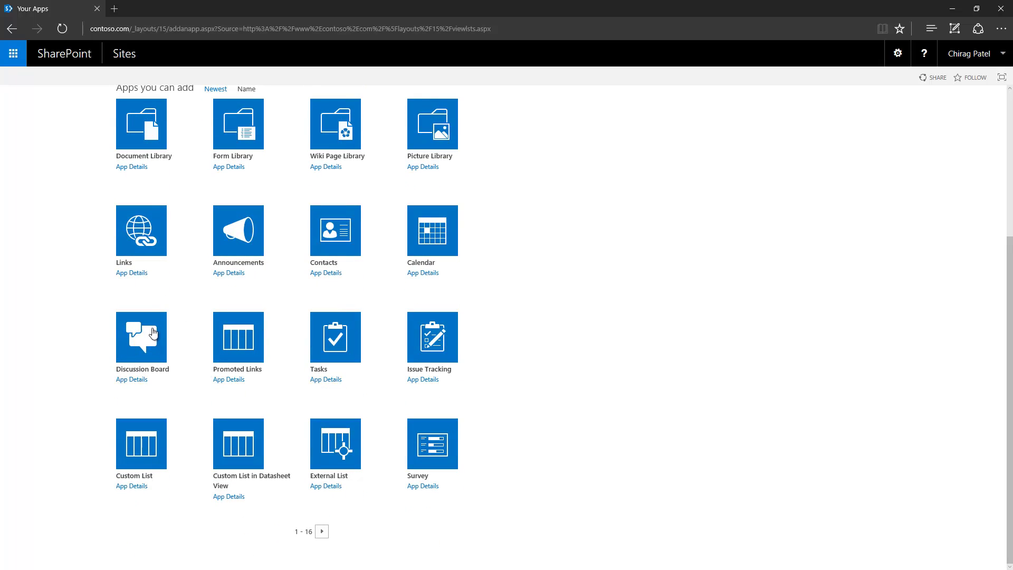
scroll(69, 331, "up", 1)
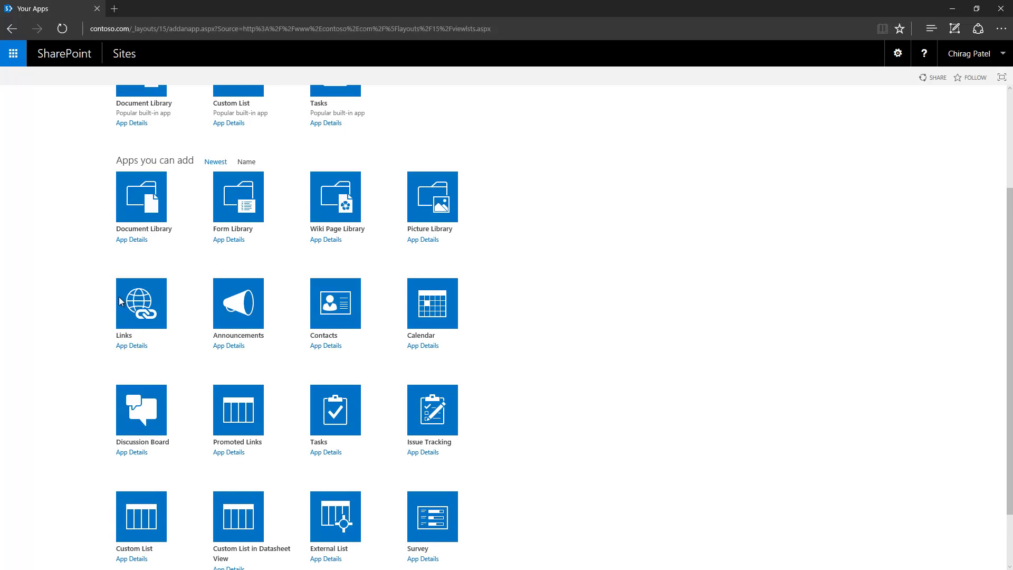
scroll(58, 277, "up", 1)
scroll(55, 274, "up", 2)
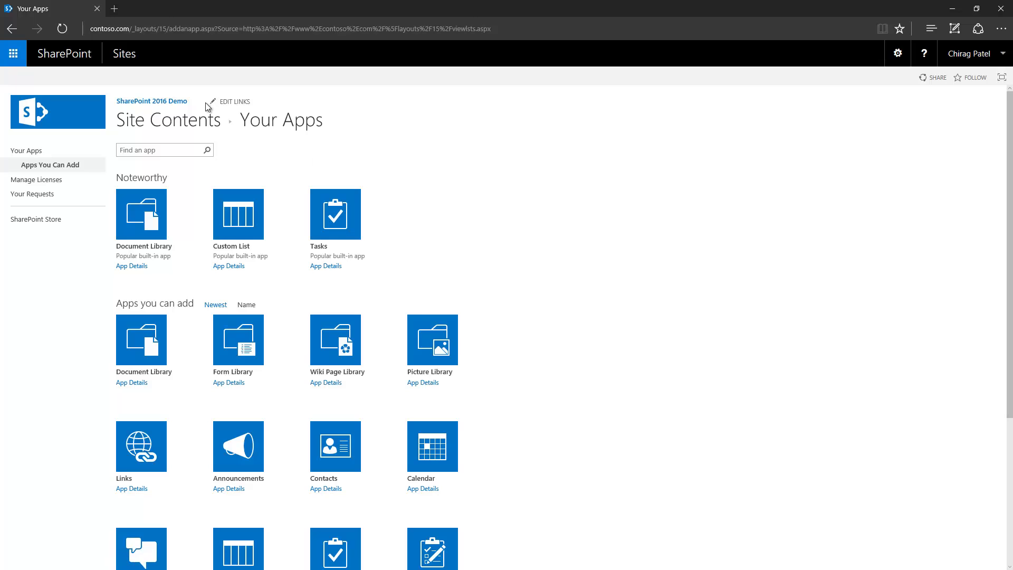
left_click(167, 136)
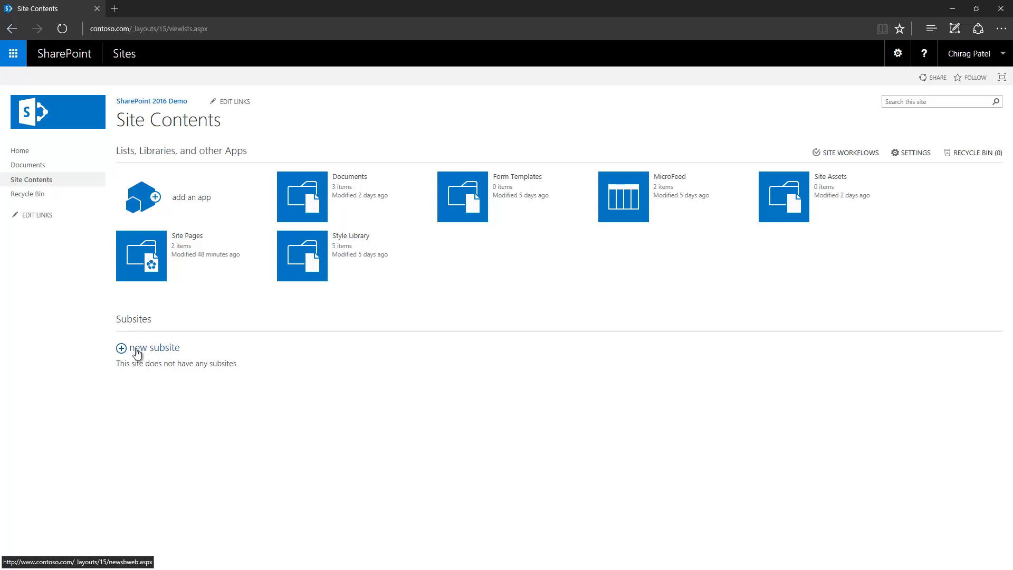
- Fill in a new subsite's title and URL with the Blog template, then cancel the form
left_click(162, 354)
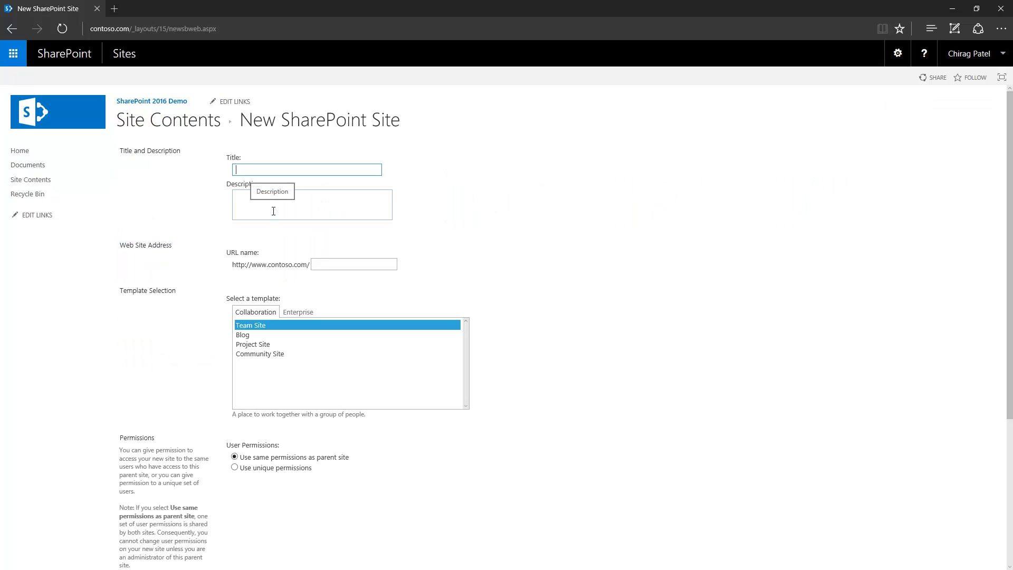
type("subsite")
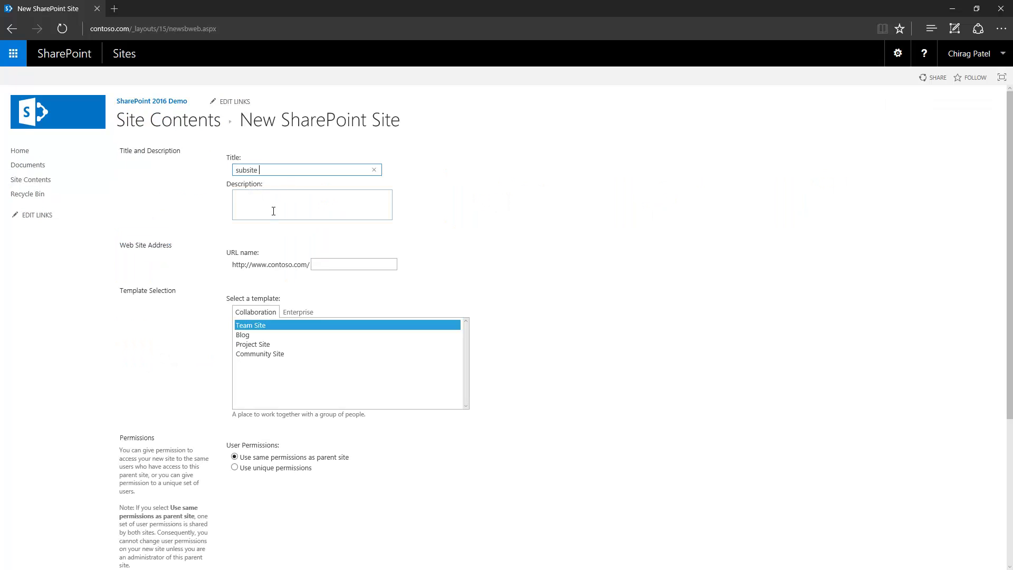
key("Tab")
key("Tab")
type("su")
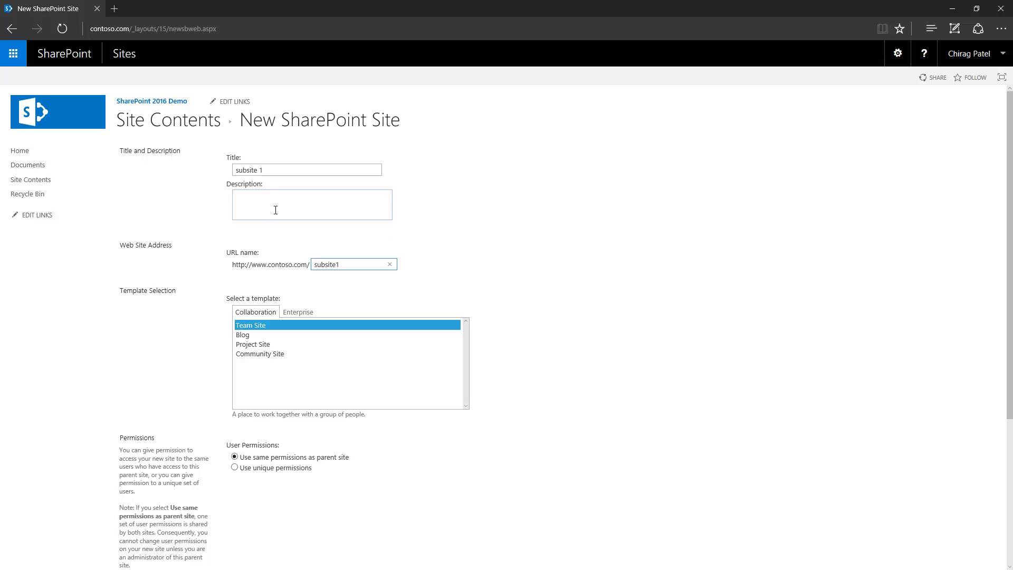
left_click(248, 335)
scroll(165, 305, "down", 3)
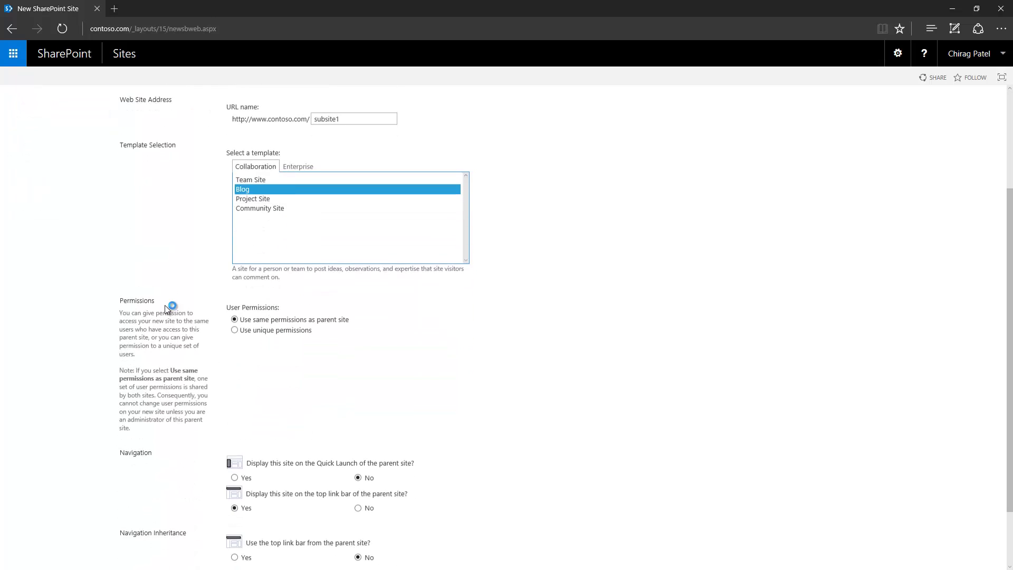
scroll(249, 219, "down", 2)
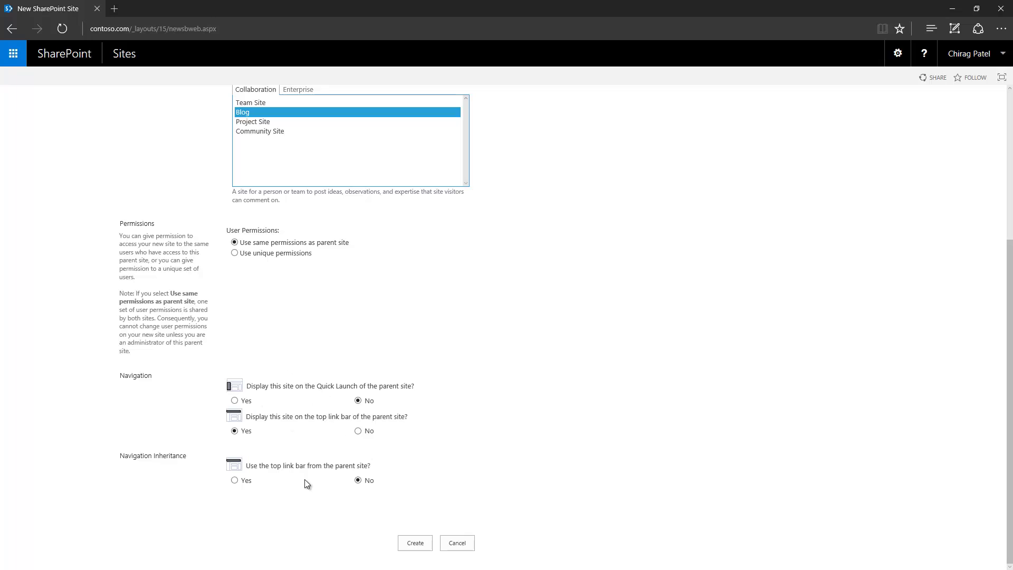
left_click(467, 544)
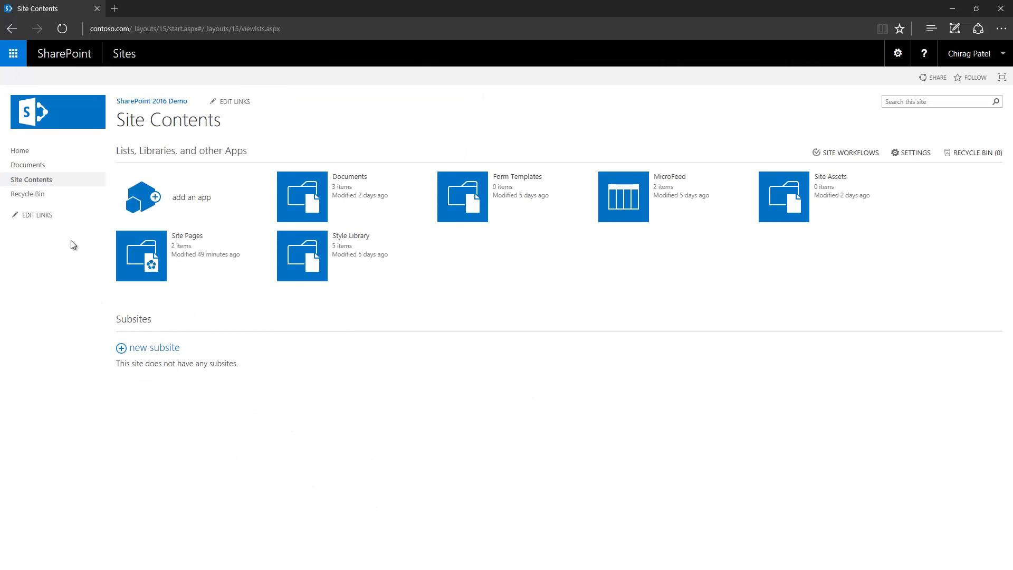
- Check the empty Recycle Bin, open Documents, and view Accounting Assistant's details card
left_click(55, 200)
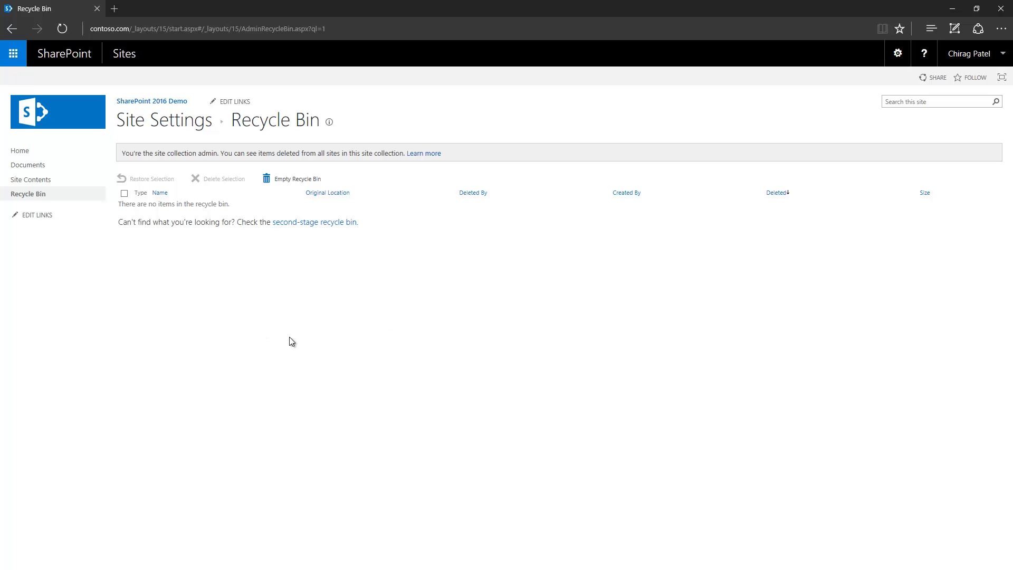
left_click(48, 167)
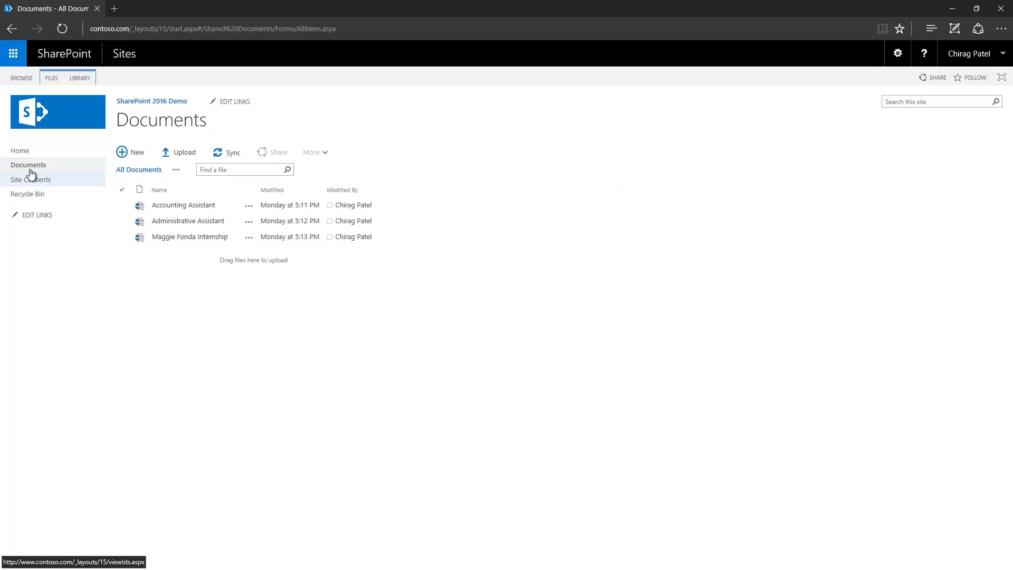
left_click(249, 207)
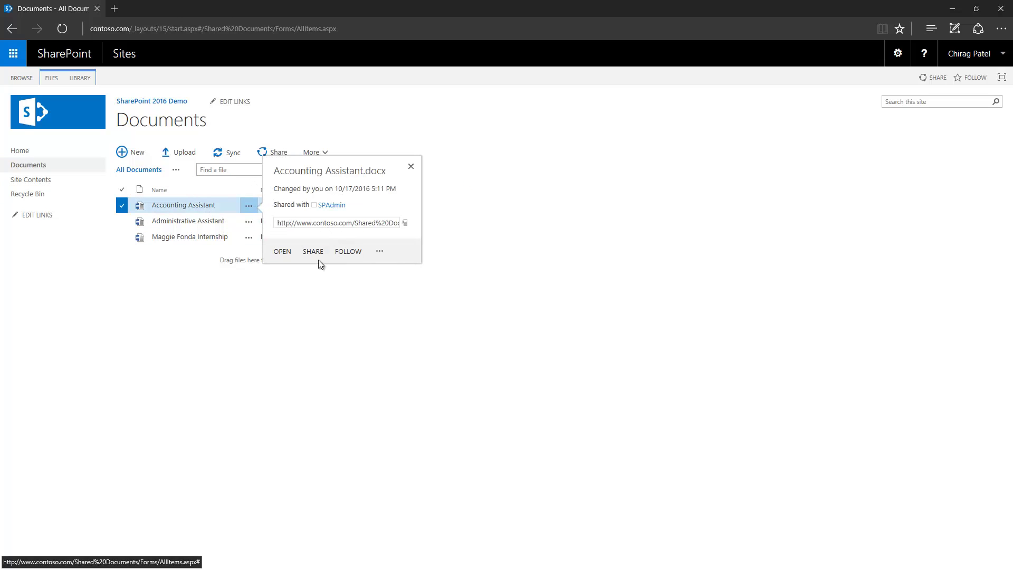
left_click(249, 206)
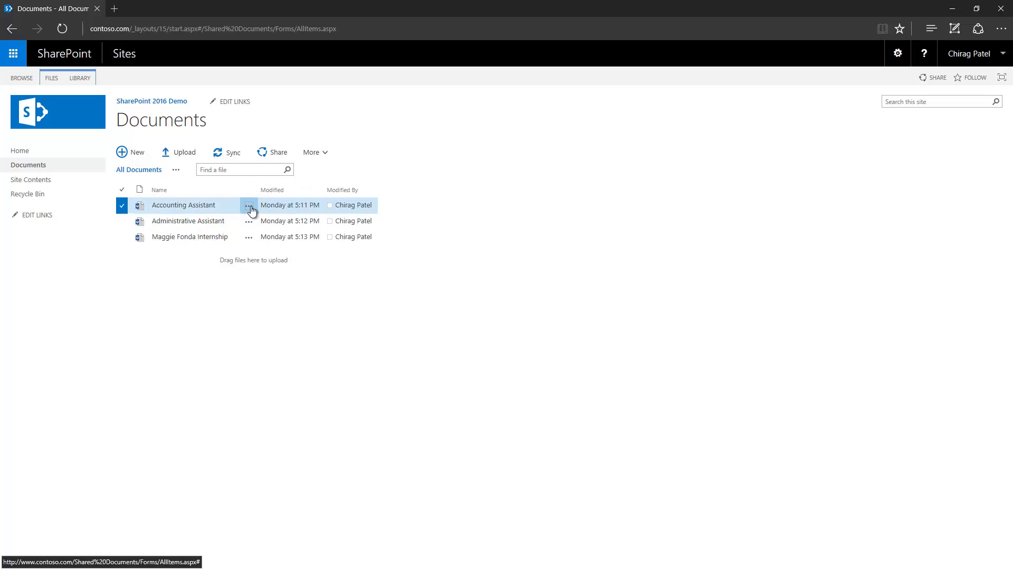
- Toggle Accounting Assistant's selection and look at its More actions menu, leaving it selected
left_click(320, 156)
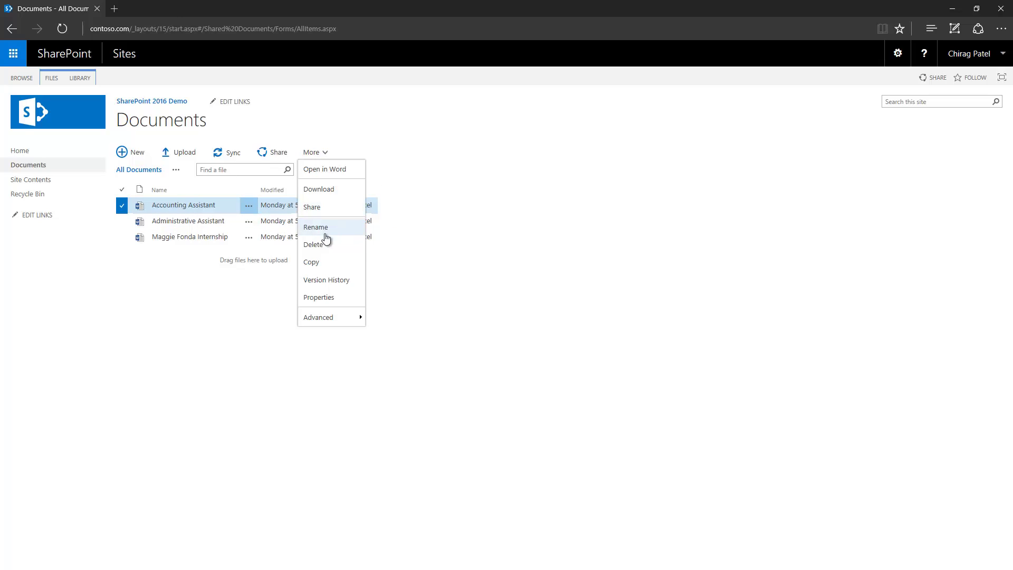
left_click(497, 278)
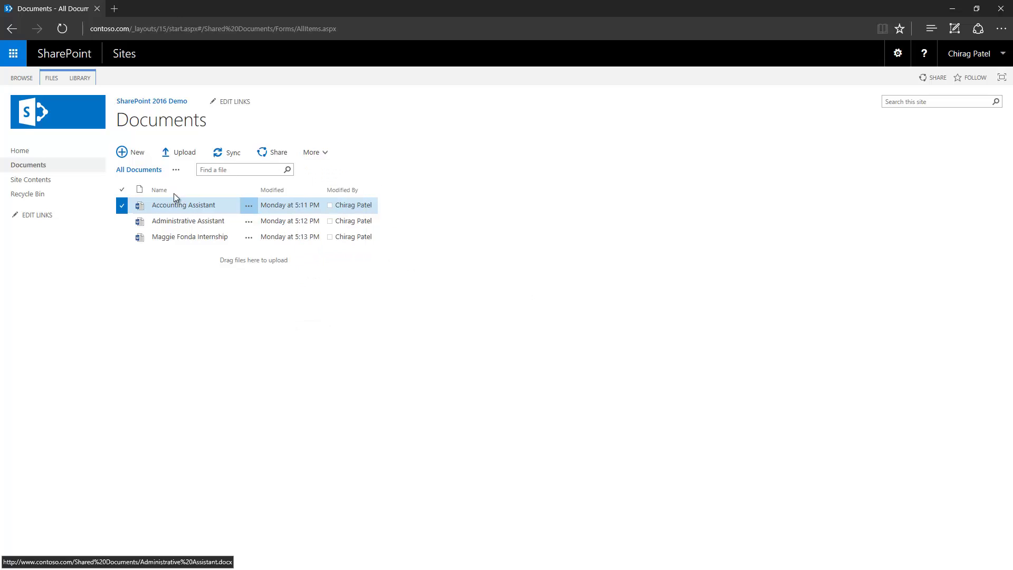
left_click(122, 205)
left_click(122, 208)
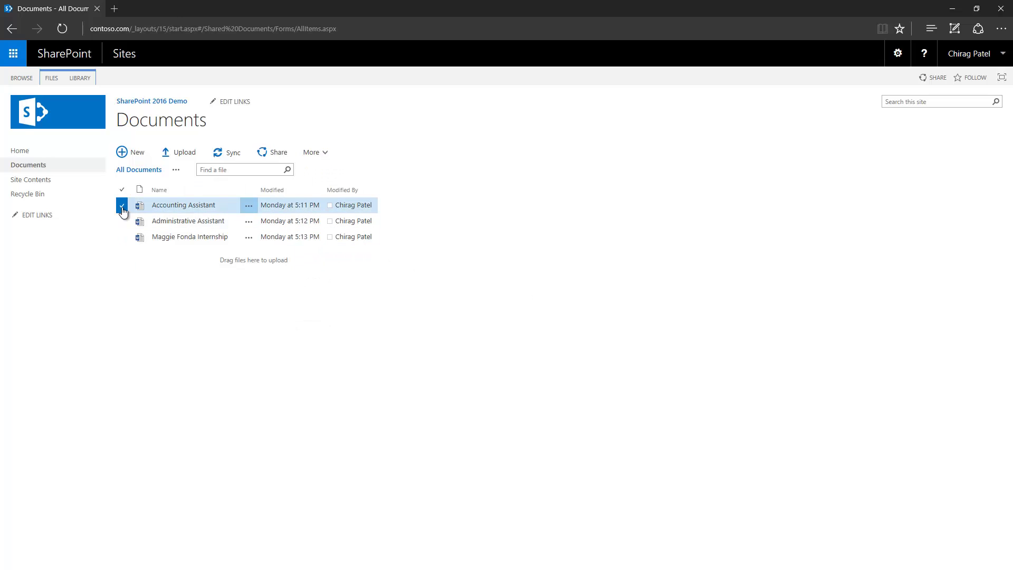
left_click(331, 156)
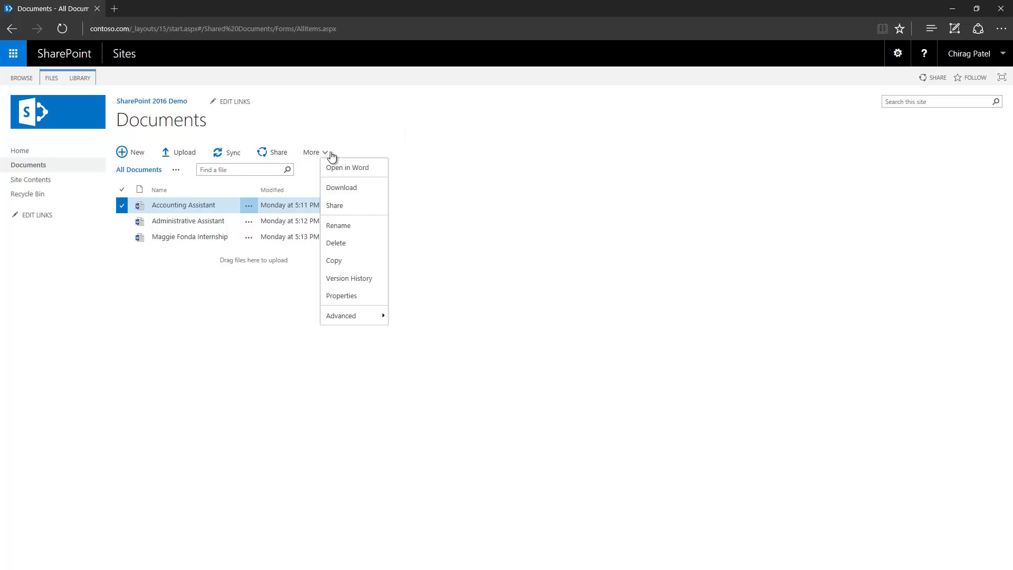
left_click(433, 139)
left_click(122, 206)
left_click(122, 208)
left_click(122, 208)
left_click(122, 208)
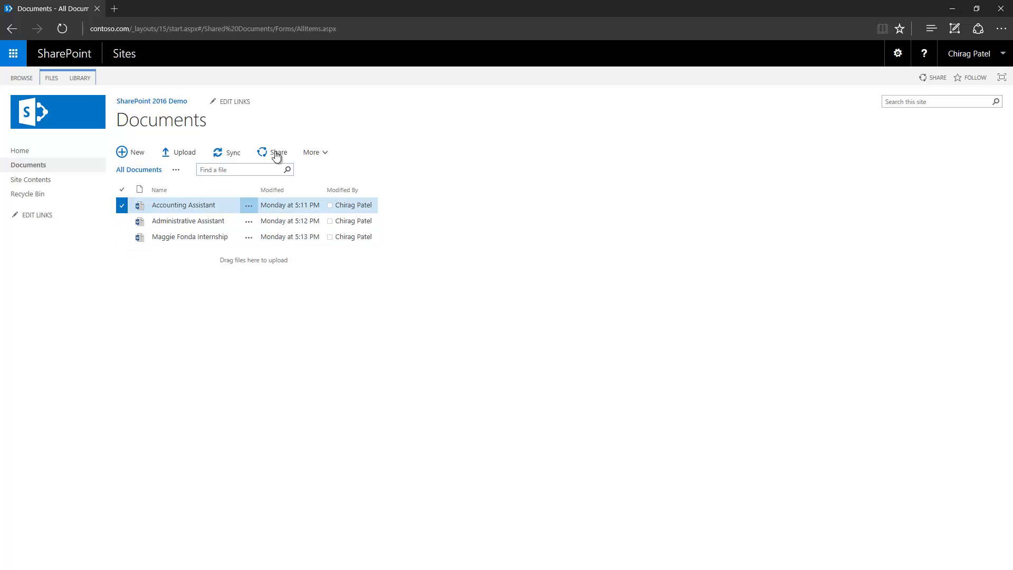
- Delete Accounting Assistant to the recycle bin, confirming with OK
left_click(315, 154)
left_click(350, 243)
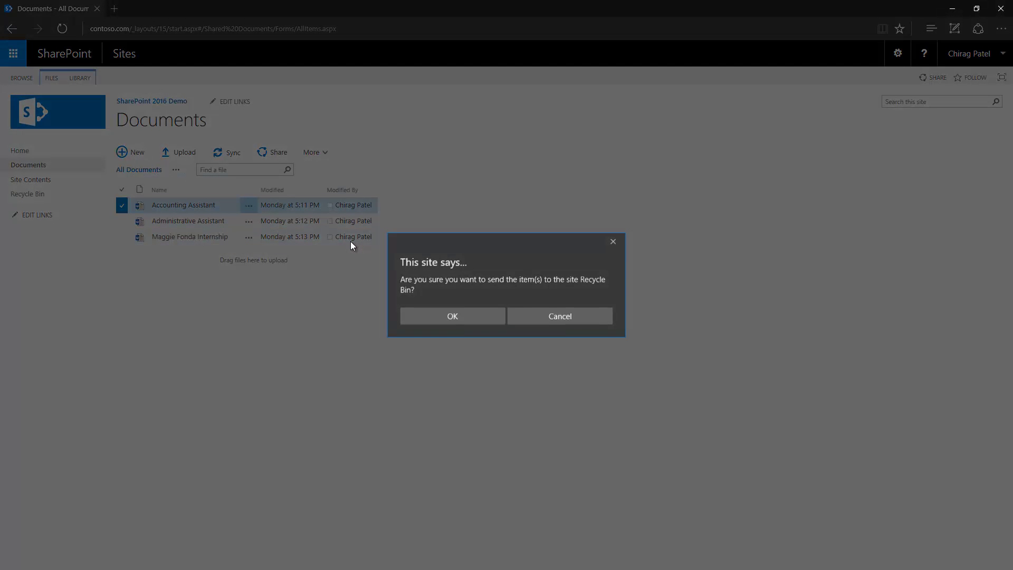
left_click(484, 316)
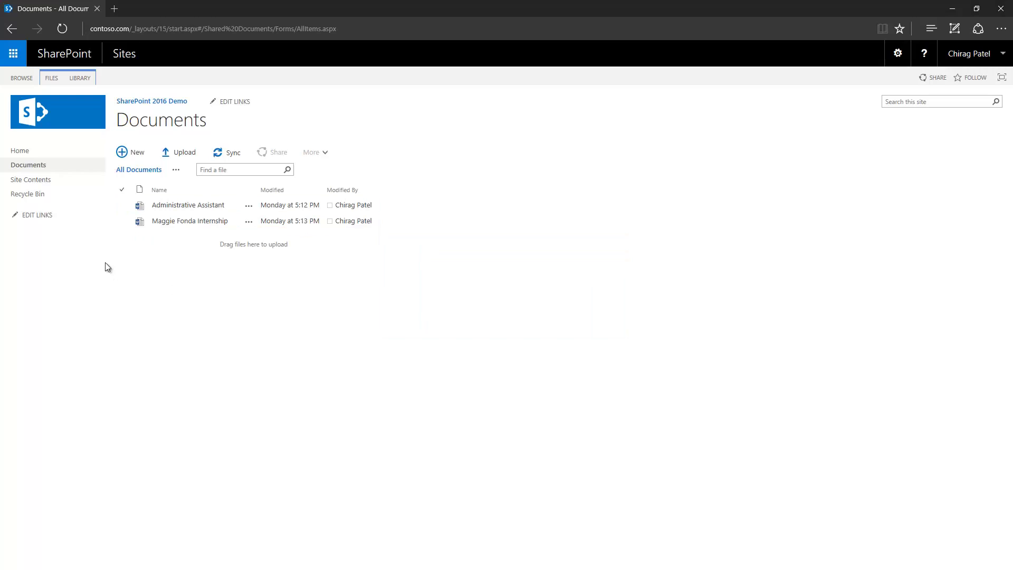
- Restore Accounting Assistant.docx from the Recycle Bin and return to the Documents library
left_click(34, 194)
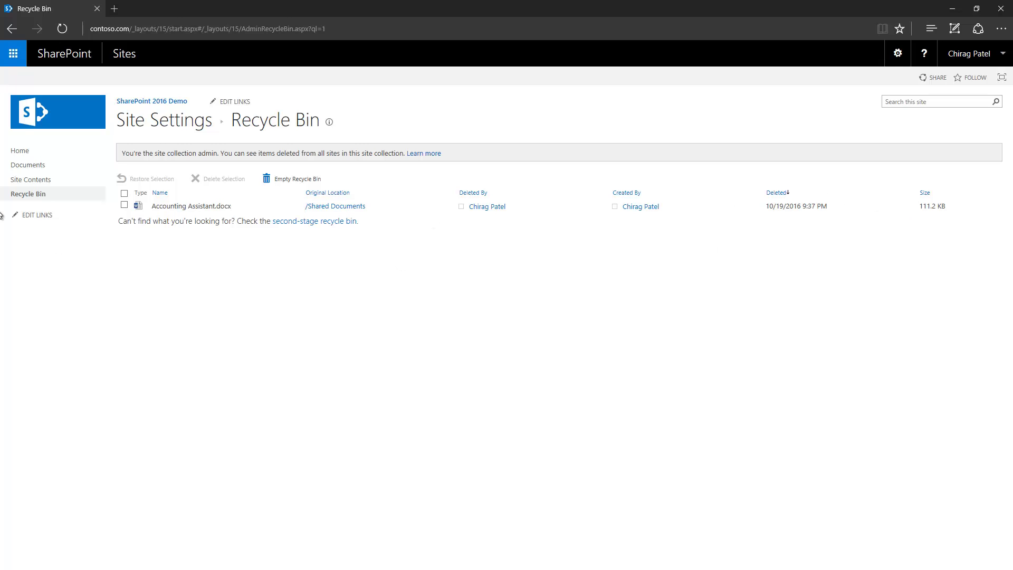
left_click(124, 194)
left_click(152, 179)
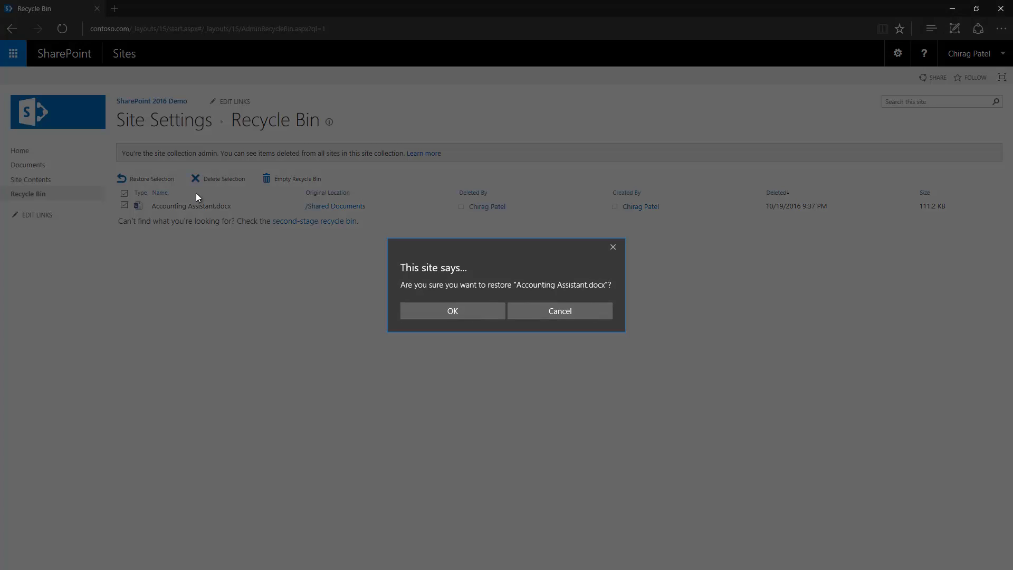
left_click(437, 311)
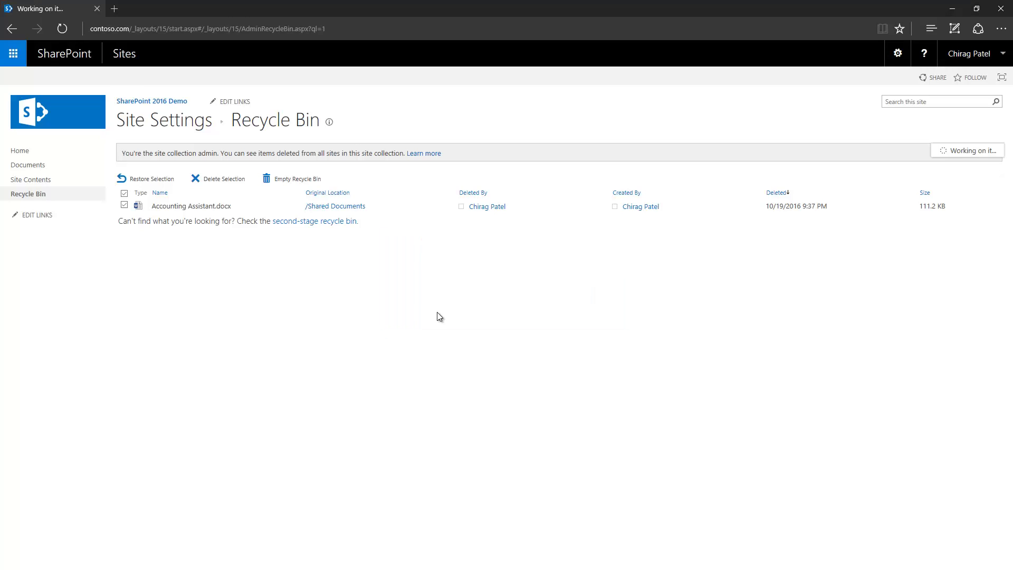
left_click(58, 167)
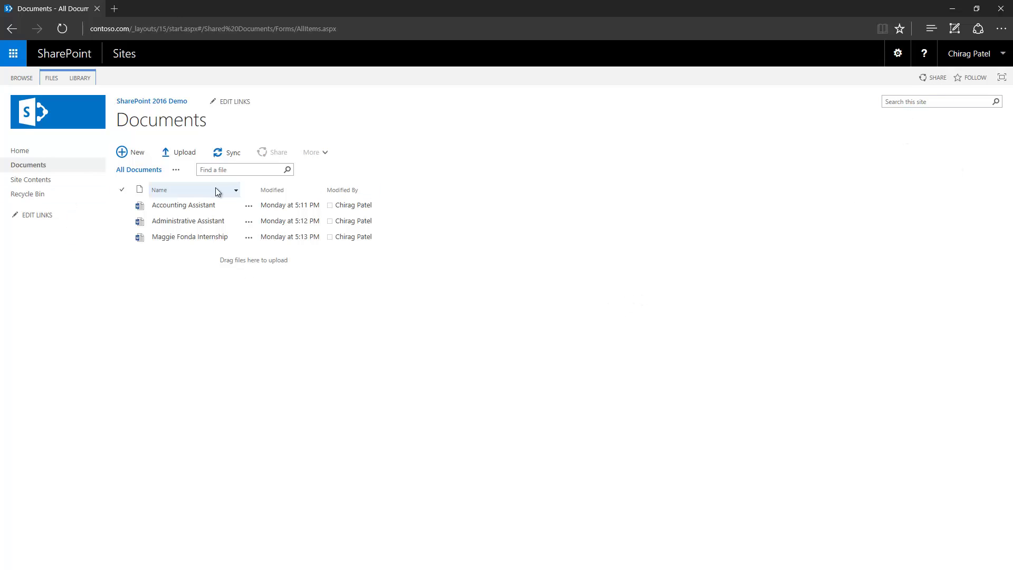
- Search this site for 'assistant' and review the results
left_click(909, 101)
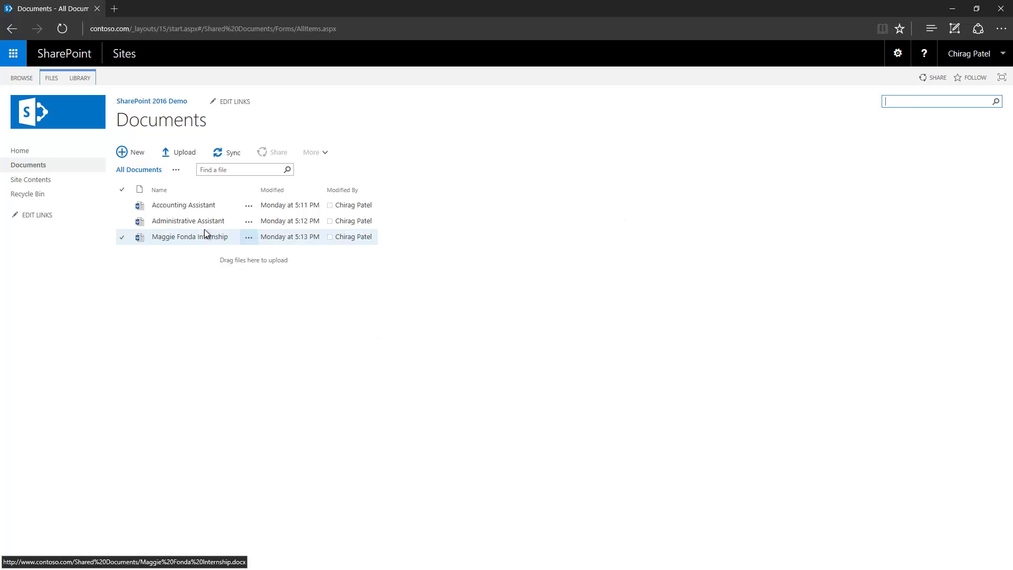
left_click(195, 210)
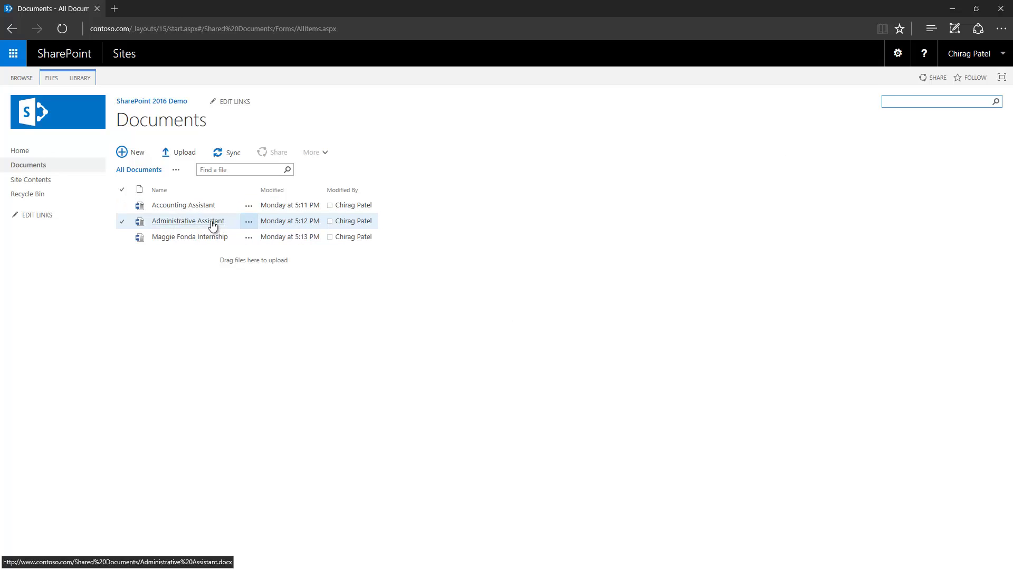
left_click(766, 135)
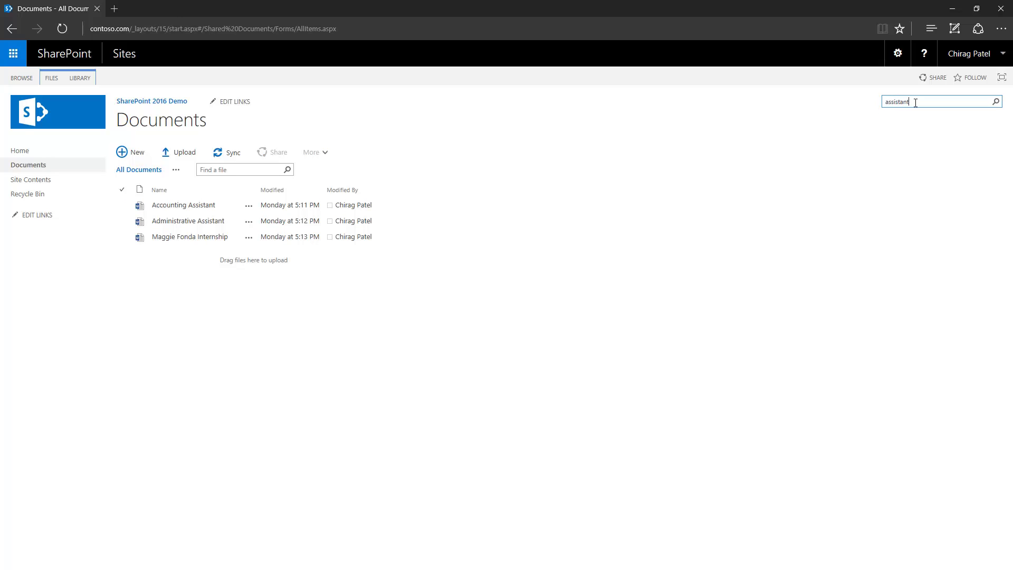
left_click(995, 103)
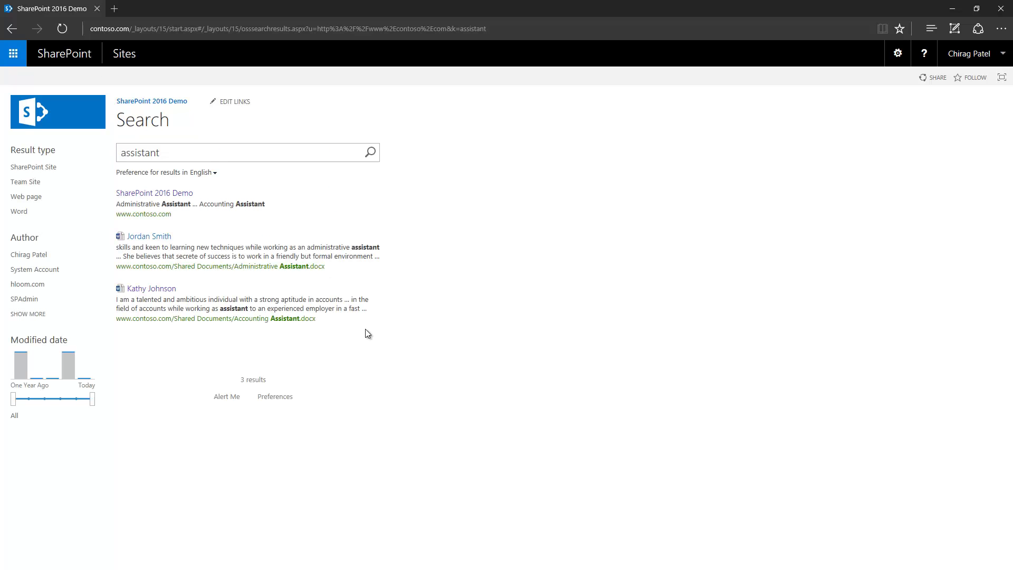
mouse_move(196, 253)
mouse_move(289, 299)
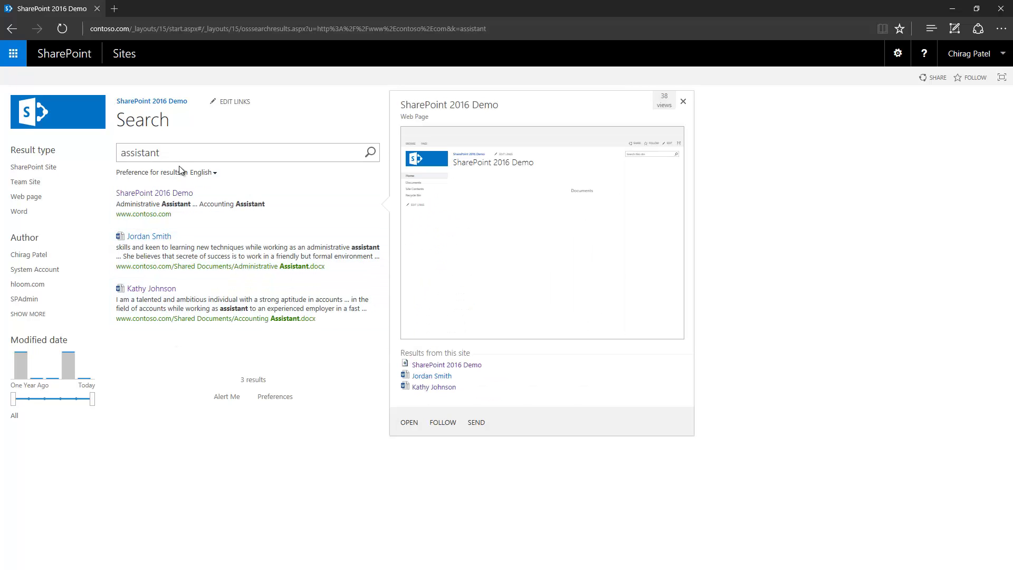
- Search again for 'internship', then return to the SharePoint 2016 Demo home page
left_click(163, 152)
key("BackSpace")
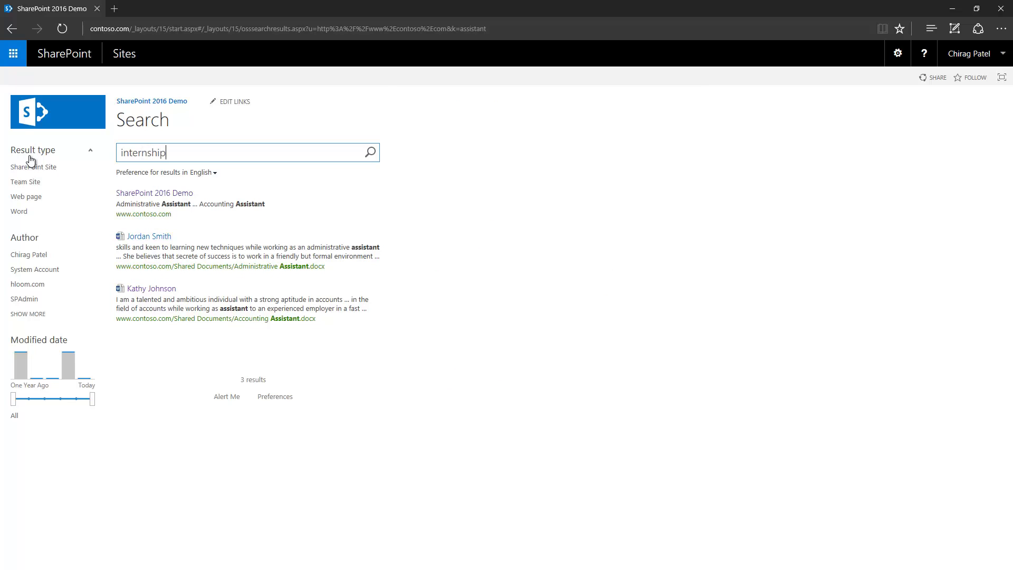
left_click(370, 152)
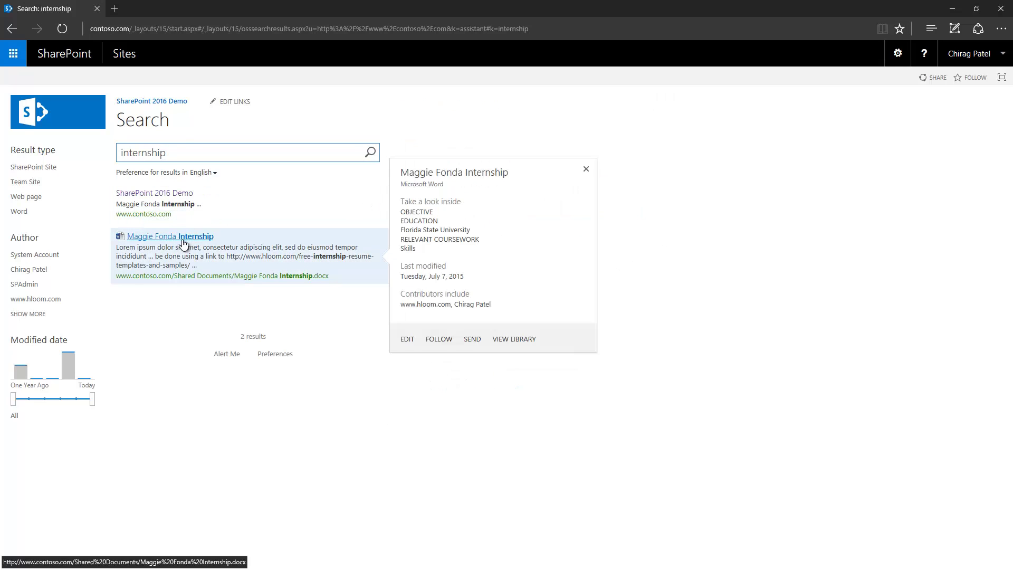
mouse_move(184, 200)
left_click(174, 105)
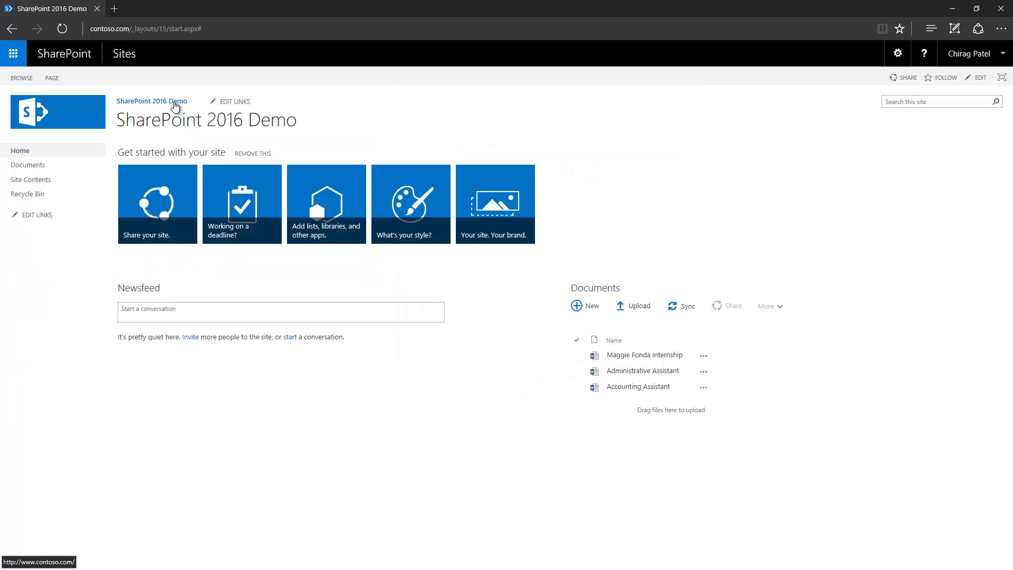